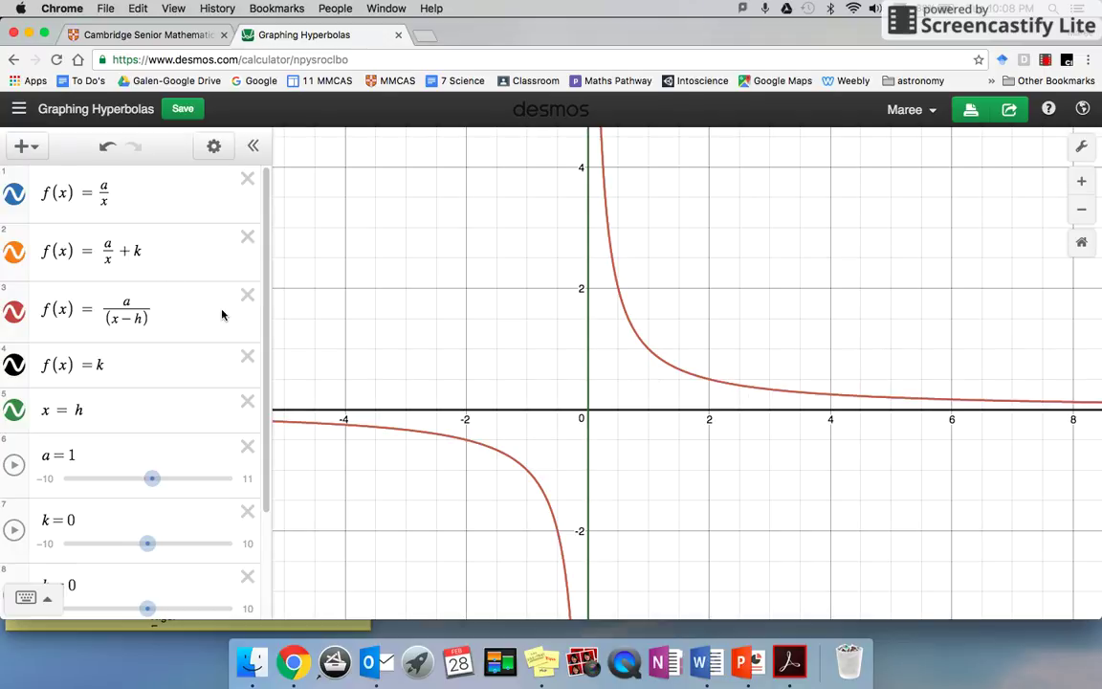
Pan out to x = 100 and trace the a/x curve to the point (100, 0.01).
drag(889, 446, 520, 457)
drag(966, 462, 305, 448)
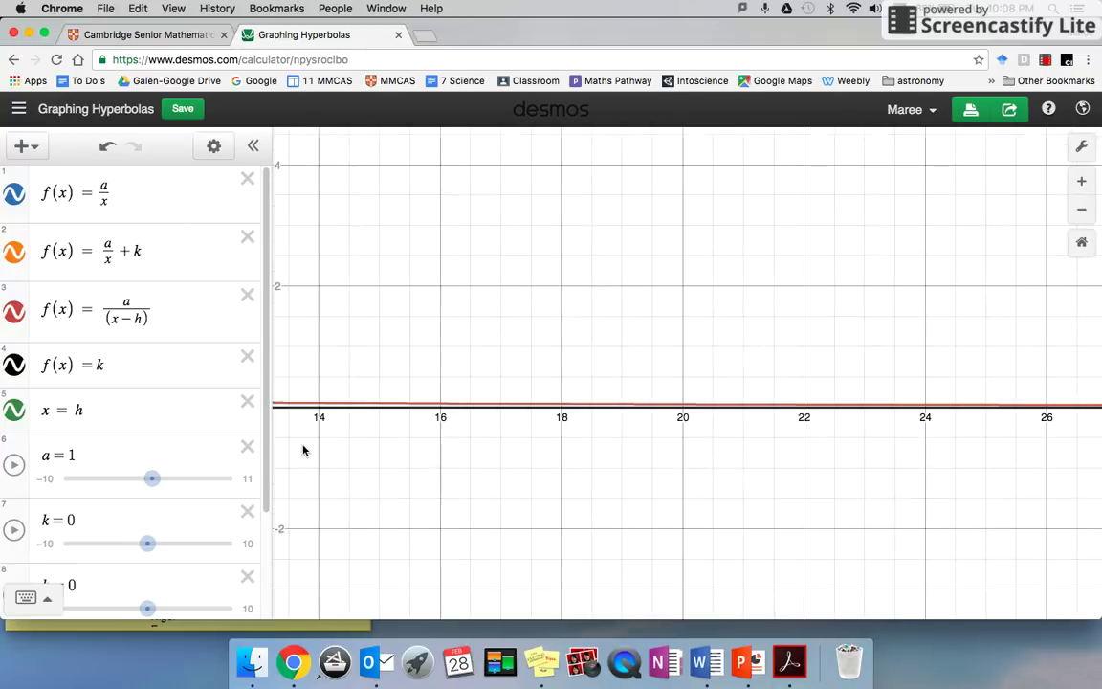
drag(869, 487, 198, 428)
drag(862, 400, 368, 475)
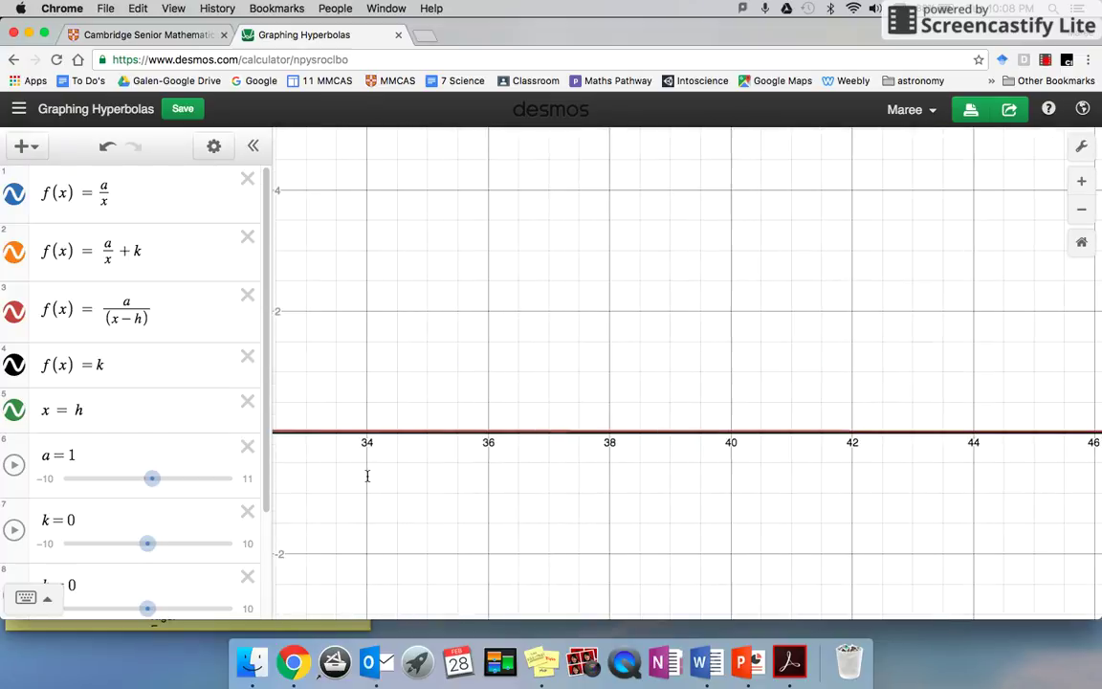
drag(943, 505, 310, 509)
drag(834, 460, 287, 447)
drag(536, 447, 152, 438)
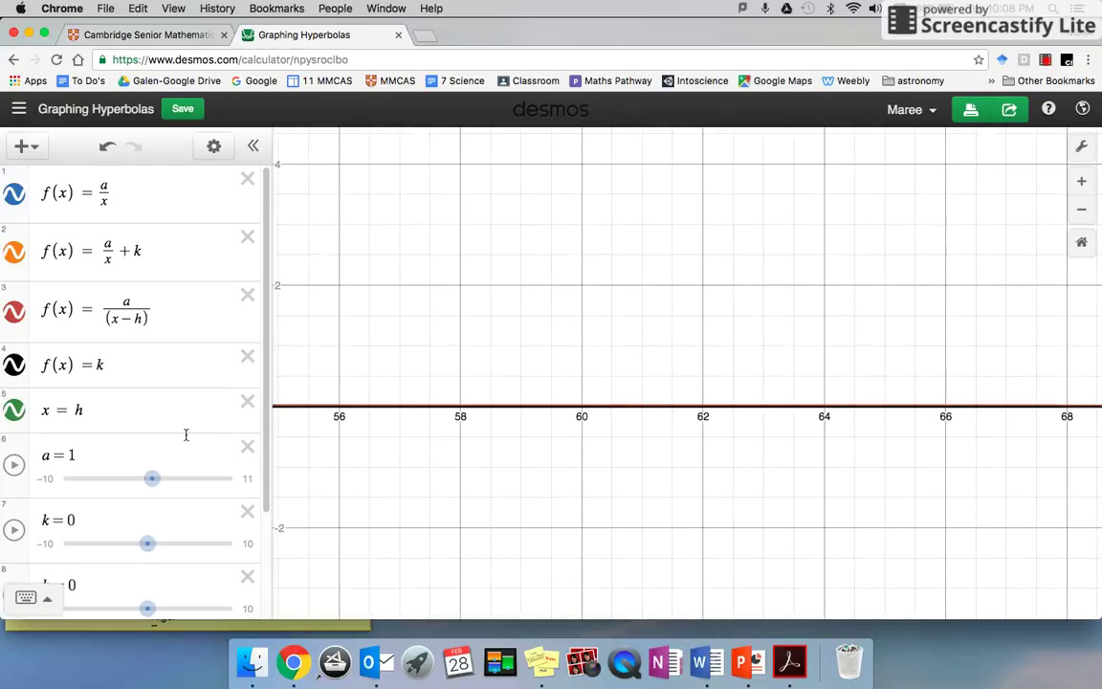
drag(498, 440, 220, 440)
drag(849, 474, 297, 467)
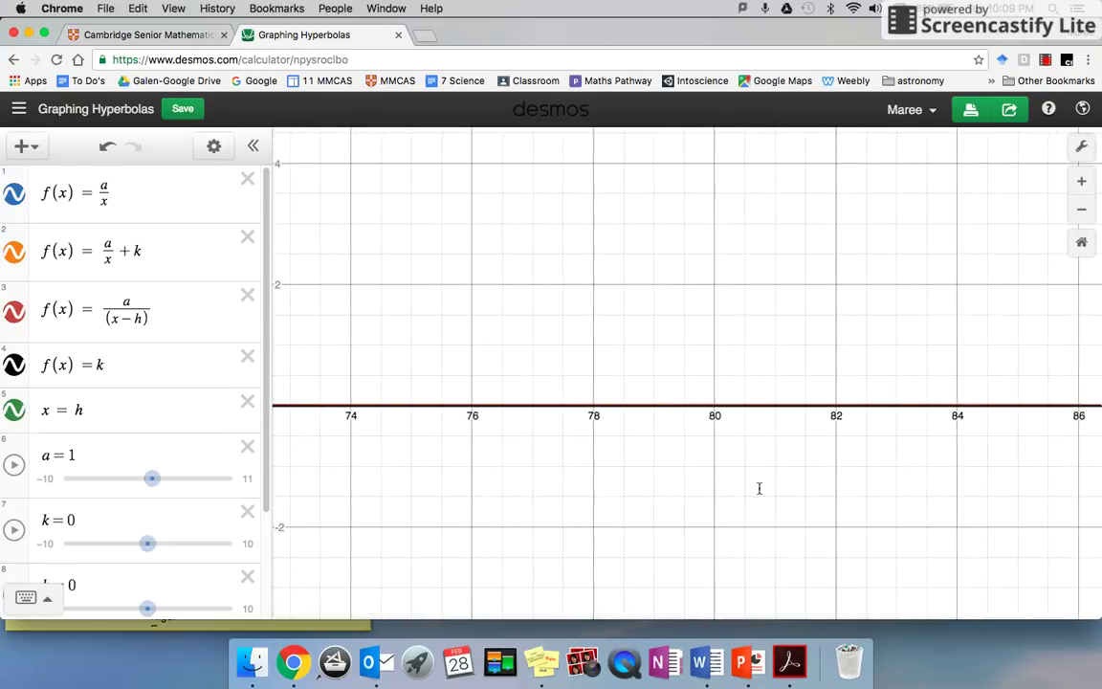
drag(758, 487, 252, 480)
drag(1024, 441, 645, 450)
drag(1032, 505, 699, 494)
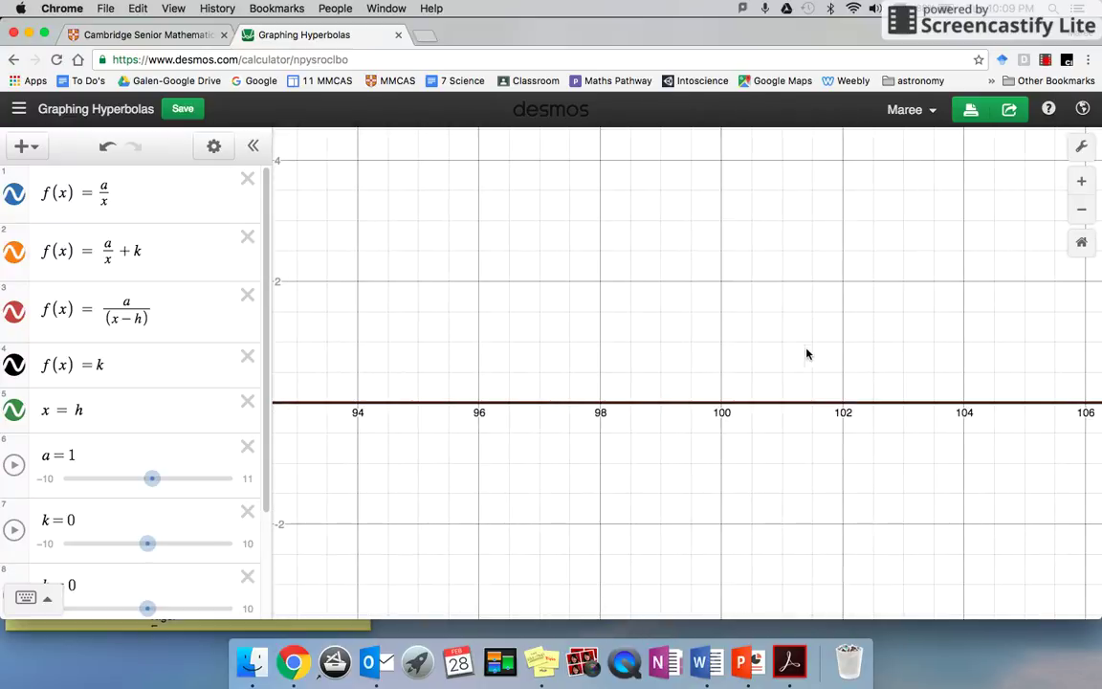
click(723, 403)
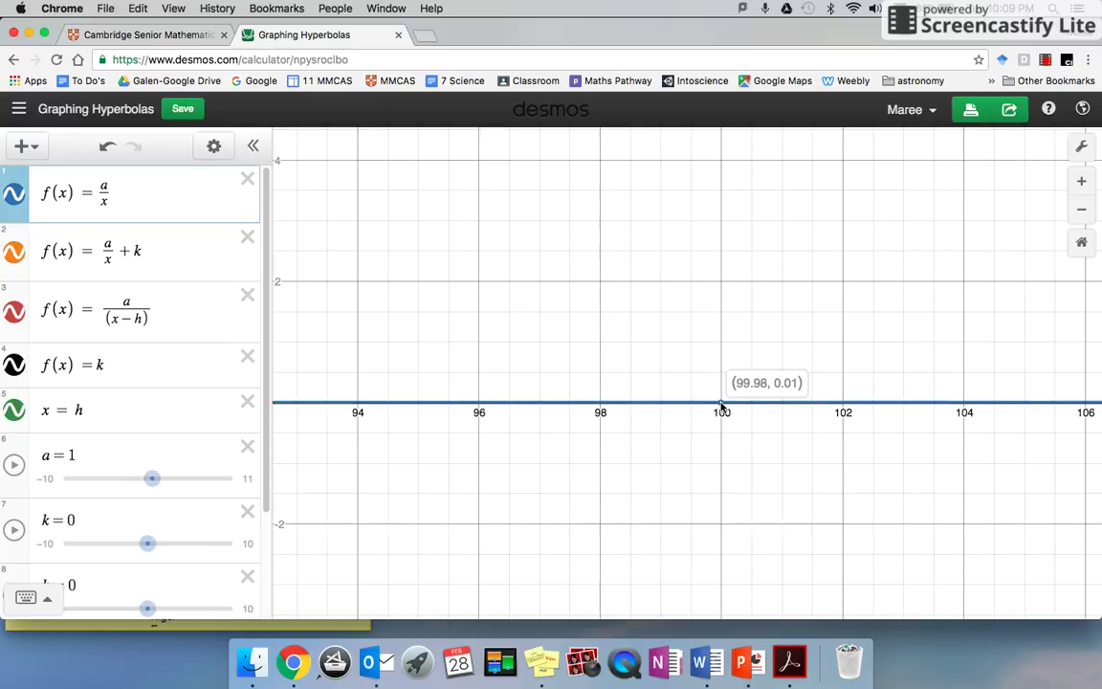
drag(725, 402, 722, 402)
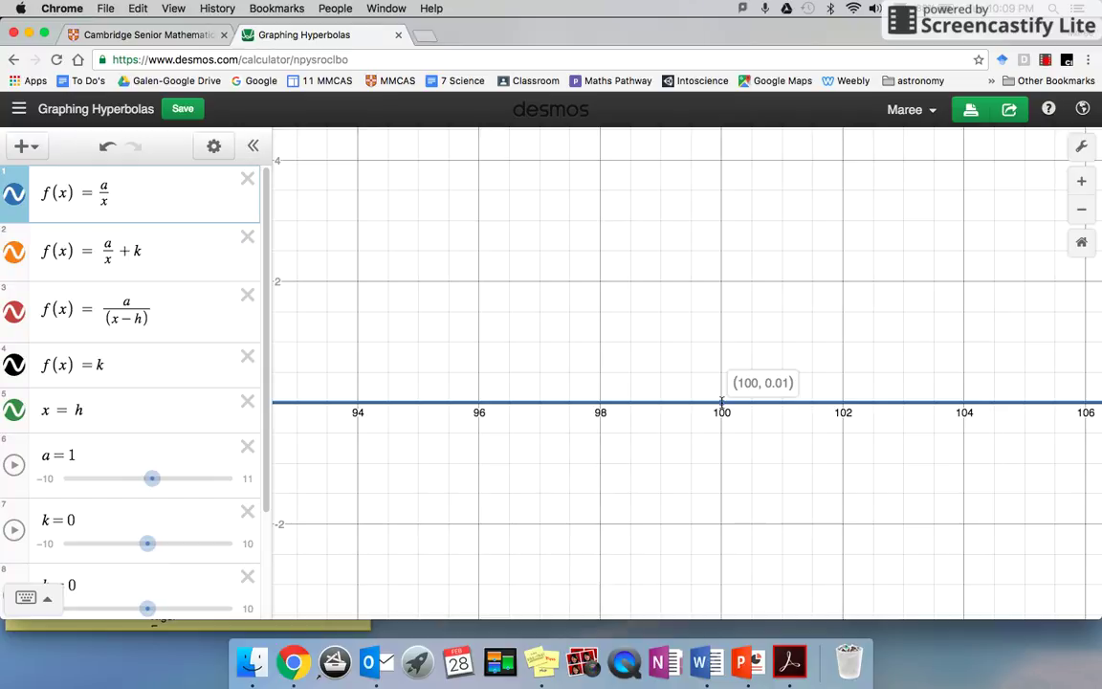
drag(722, 402, 723, 402)
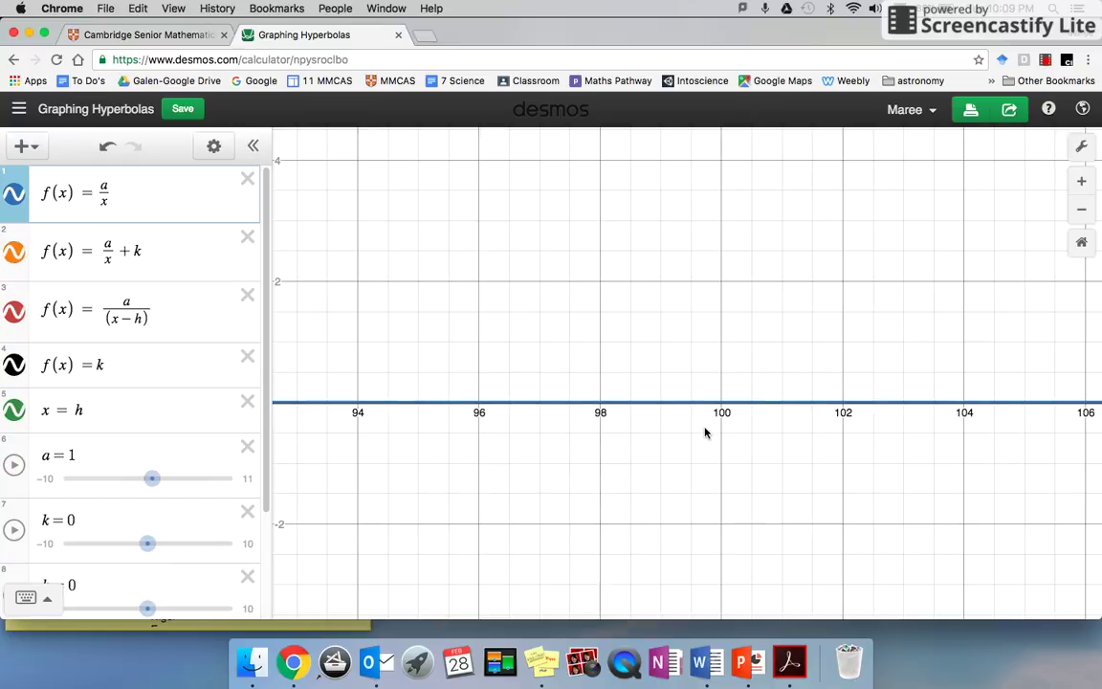
Pan back toward the origin so the whole hyperbola is in view.
drag(546, 445, 1100, 489)
drag(747, 496, 1101, 499)
drag(633, 509, 1042, 520)
drag(465, 517, 1099, 511)
drag(560, 503, 1101, 498)
drag(628, 423, 1100, 460)
drag(532, 490, 1090, 490)
drag(846, 478, 1101, 468)
drag(525, 445, 982, 450)
drag(637, 478, 1023, 479)
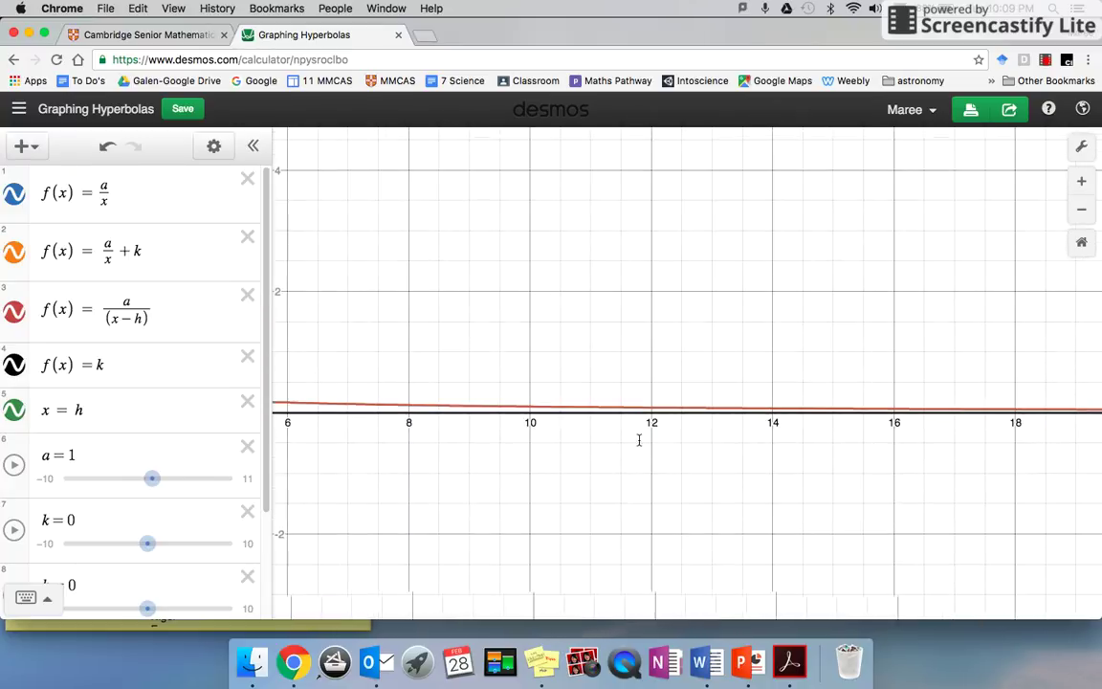
drag(640, 438, 888, 423)
drag(745, 407, 811, 493)
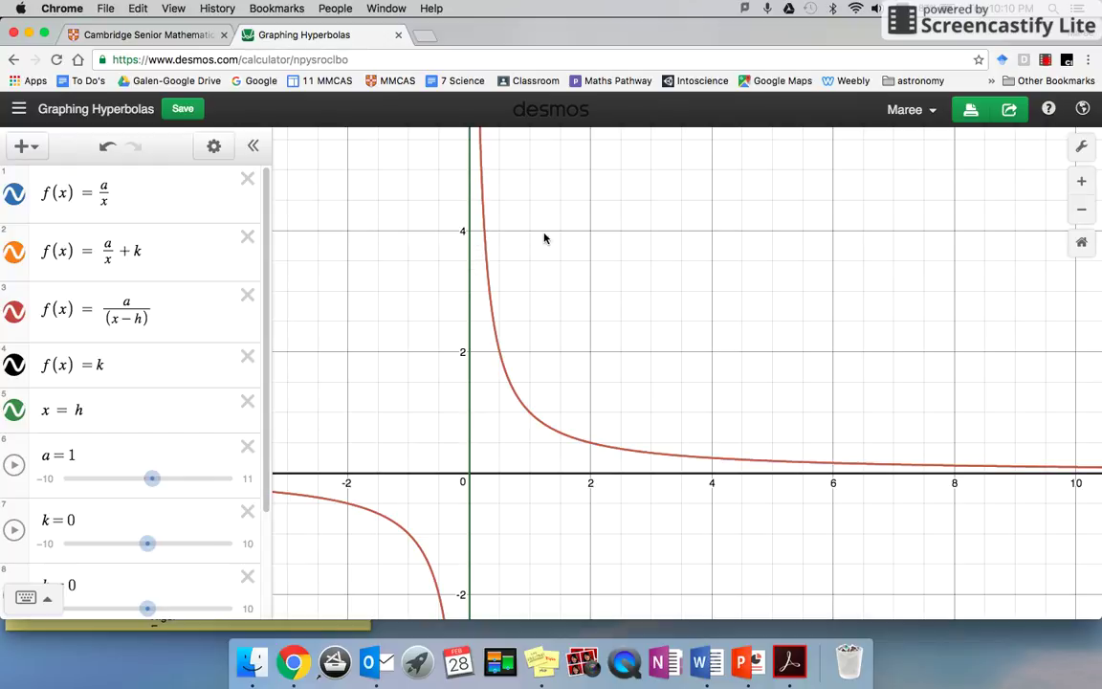
Trace the a/x curve beside the y-axis to (0.1, 10), then return to the y = 0–4 region.
drag(544, 239, 561, 548)
drag(534, 189, 534, 285)
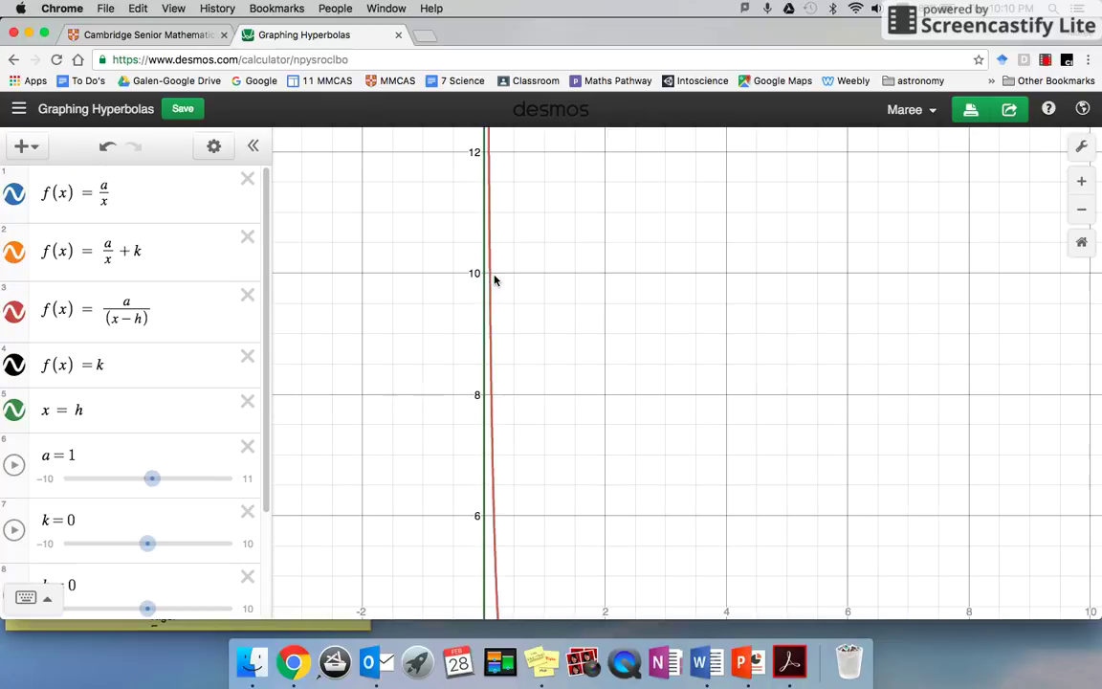
click(490, 276)
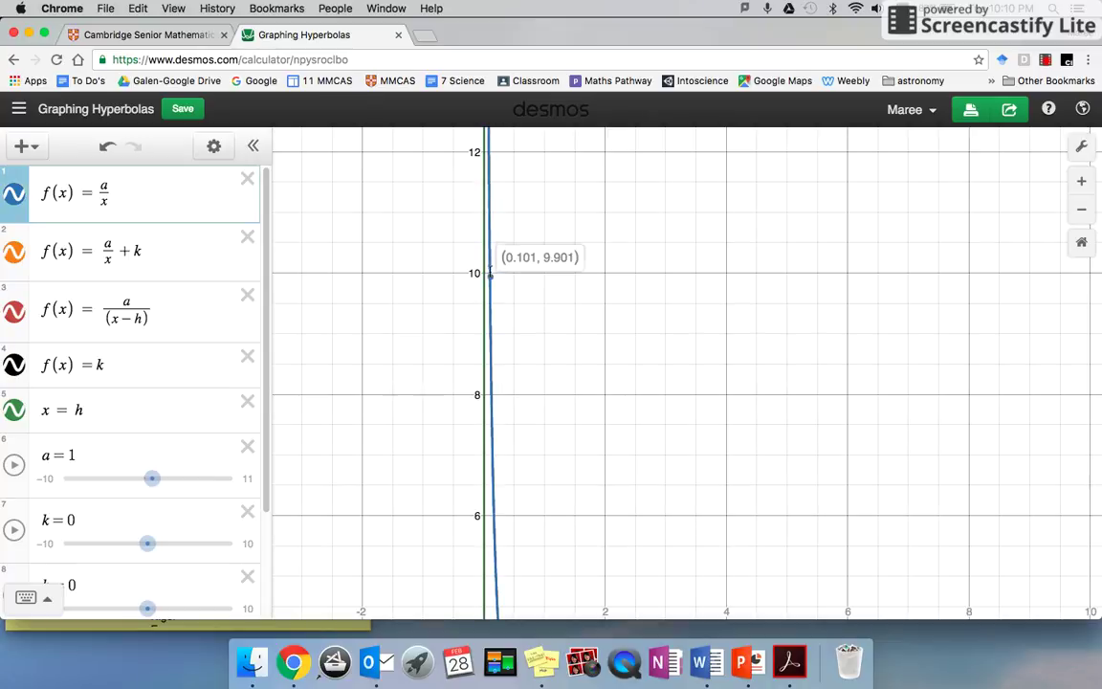
drag(489, 276, 490, 269)
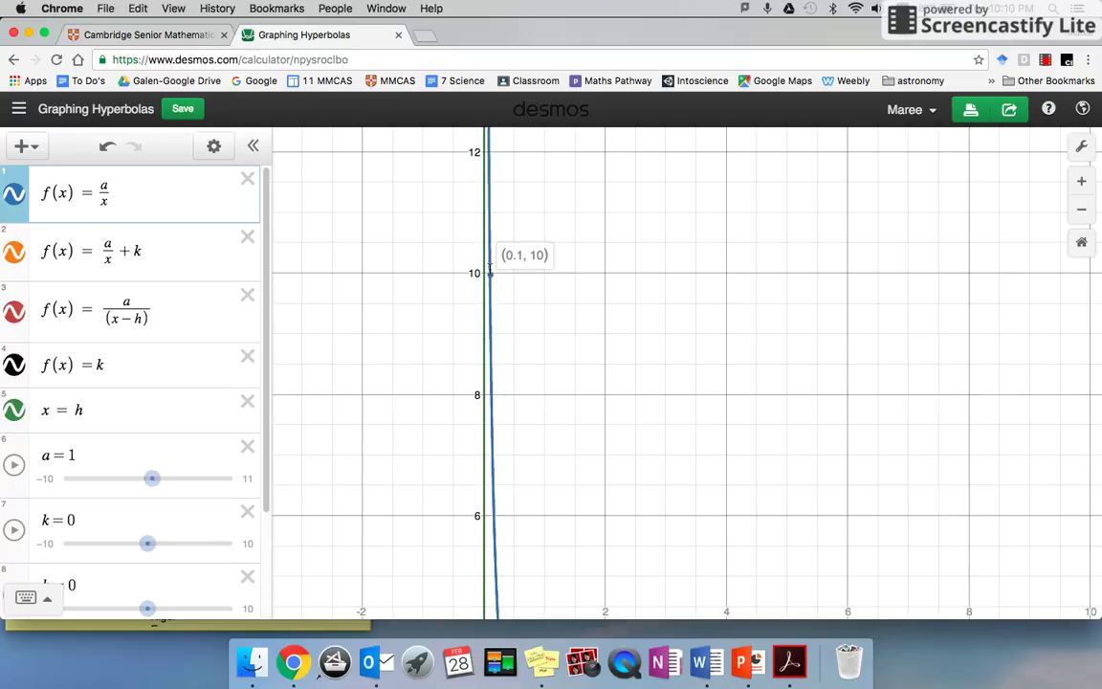
drag(490, 273, 492, 276)
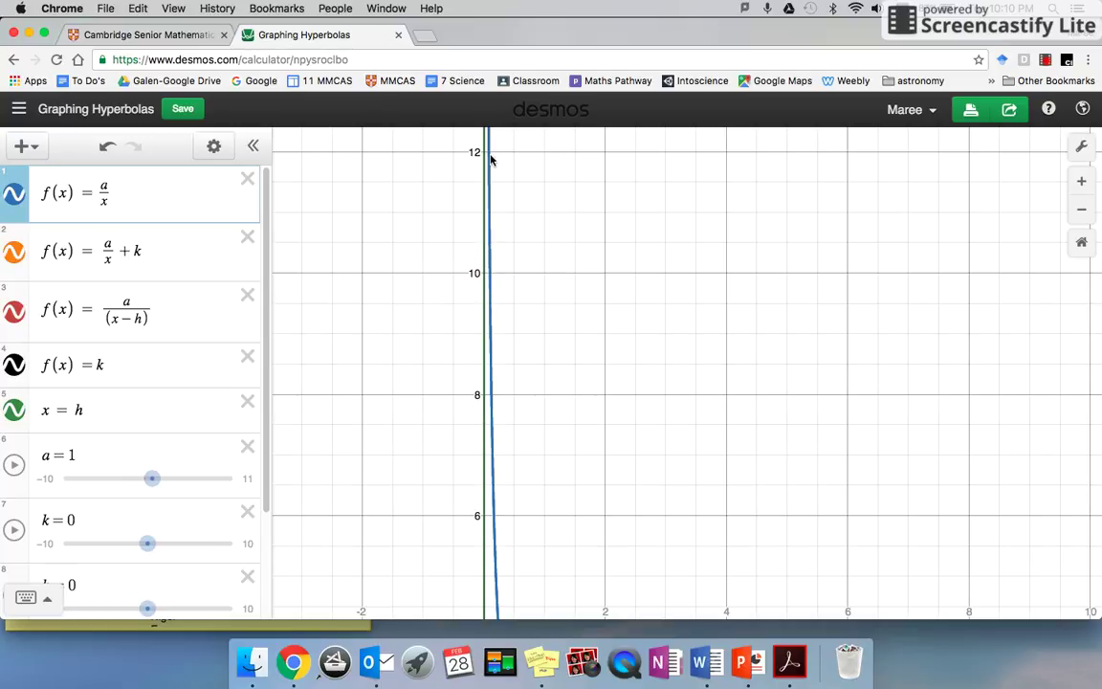
drag(600, 463, 585, 317)
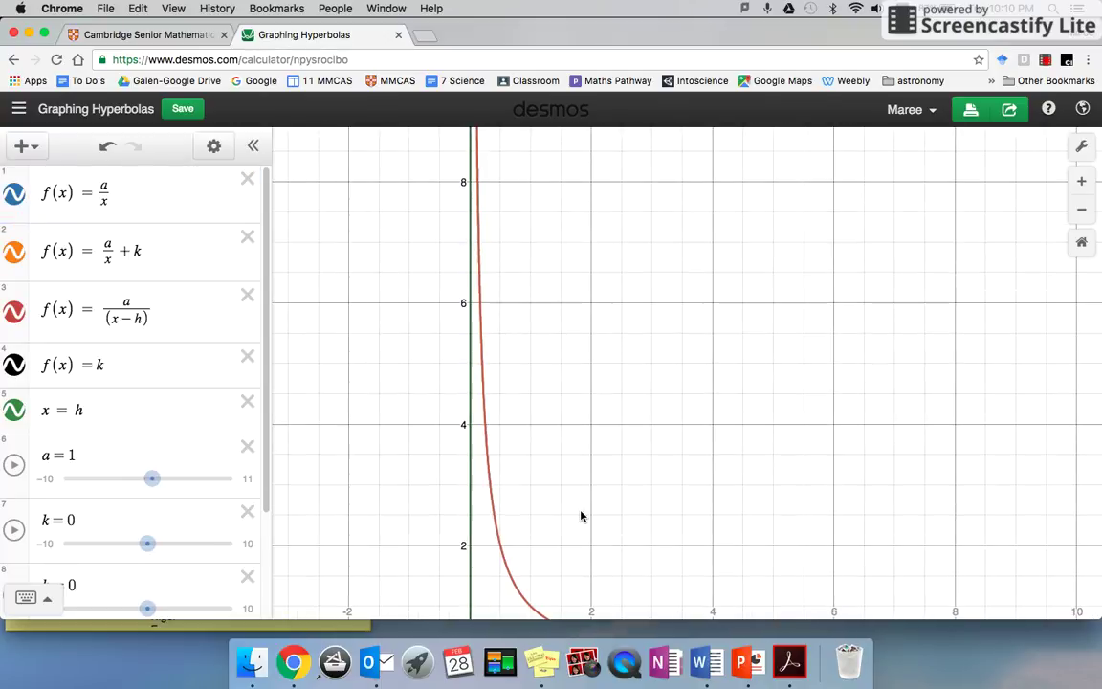
drag(581, 514, 547, 298)
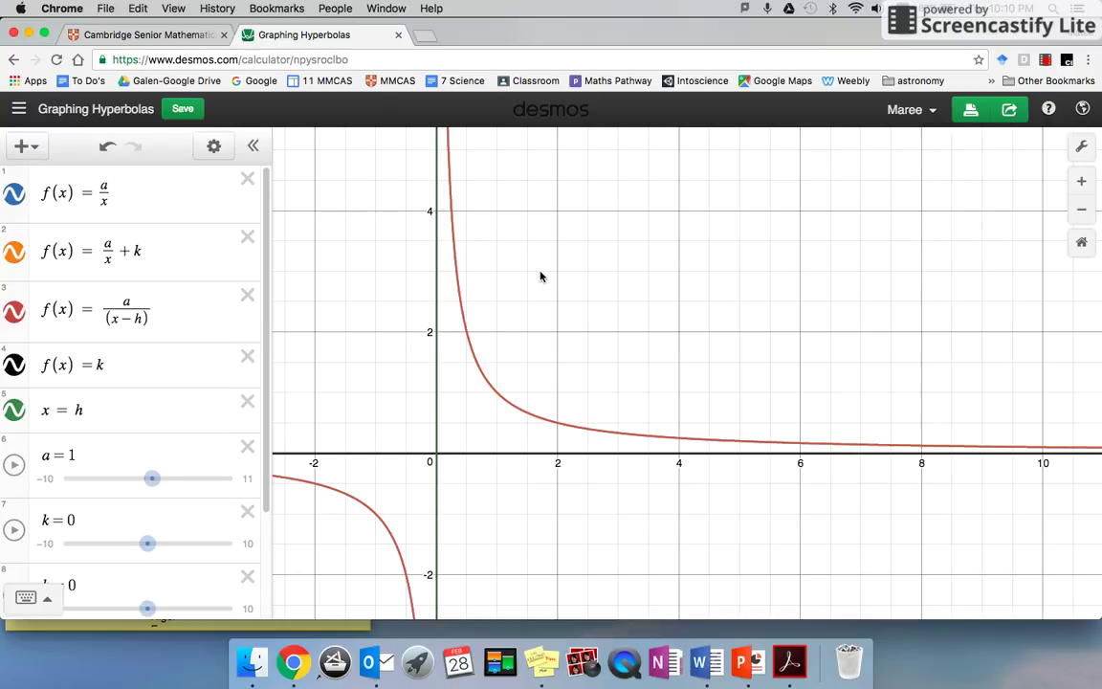
drag(541, 277, 664, 272)
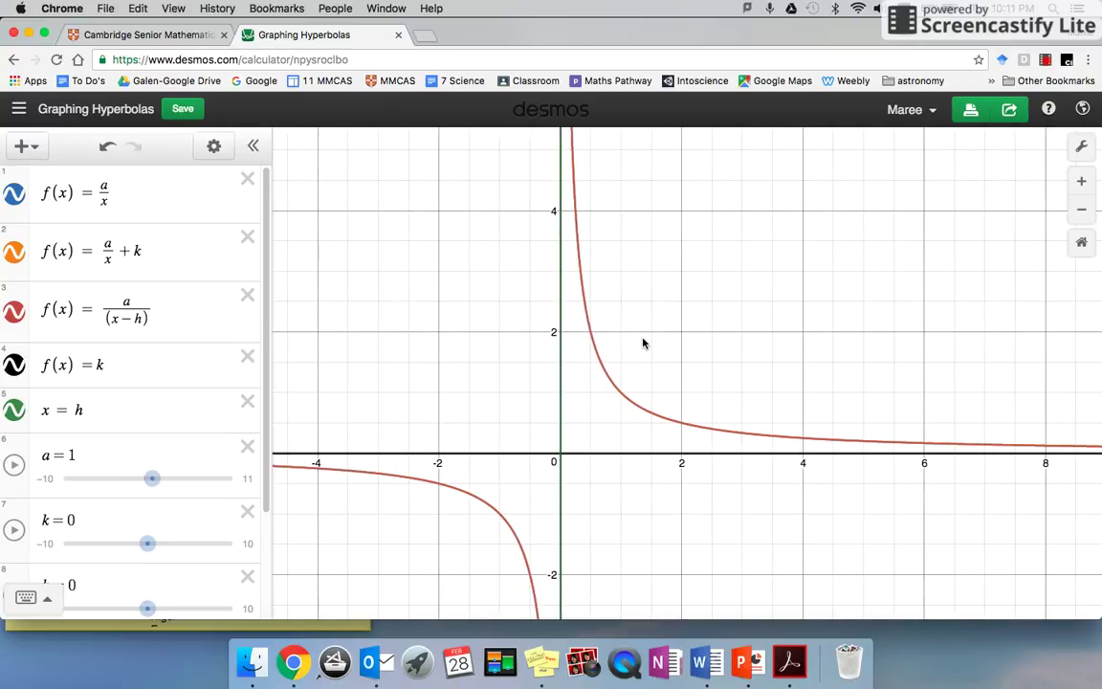
drag(645, 340, 720, 142)
drag(697, 429, 725, 323)
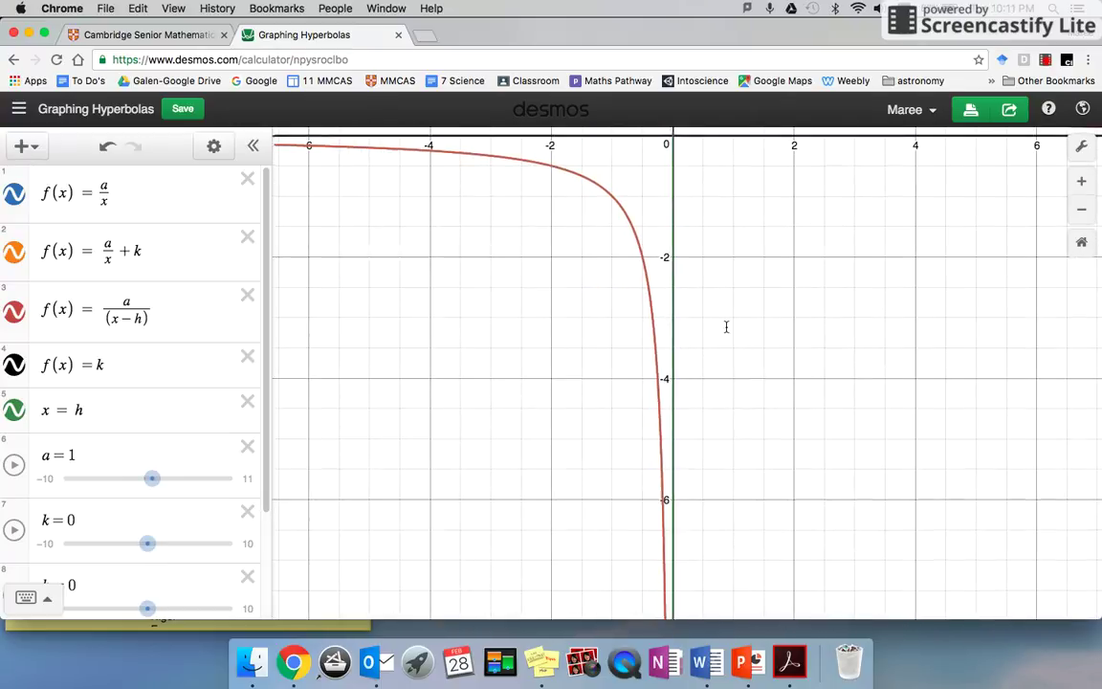
drag(681, 182, 685, 244)
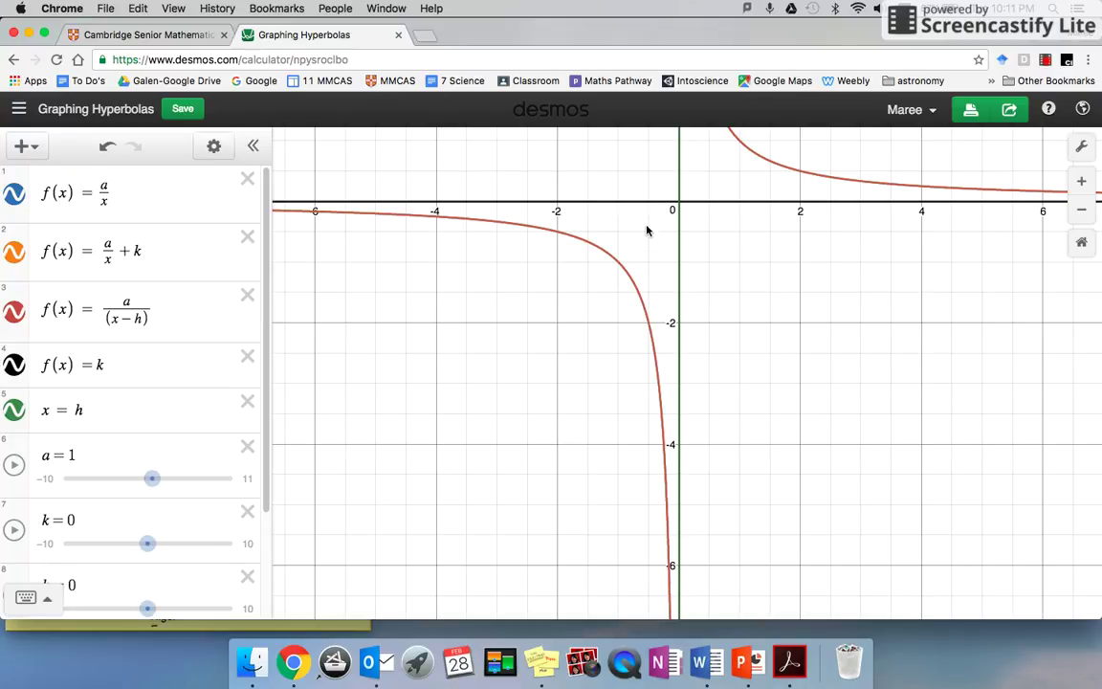
drag(813, 276, 672, 447)
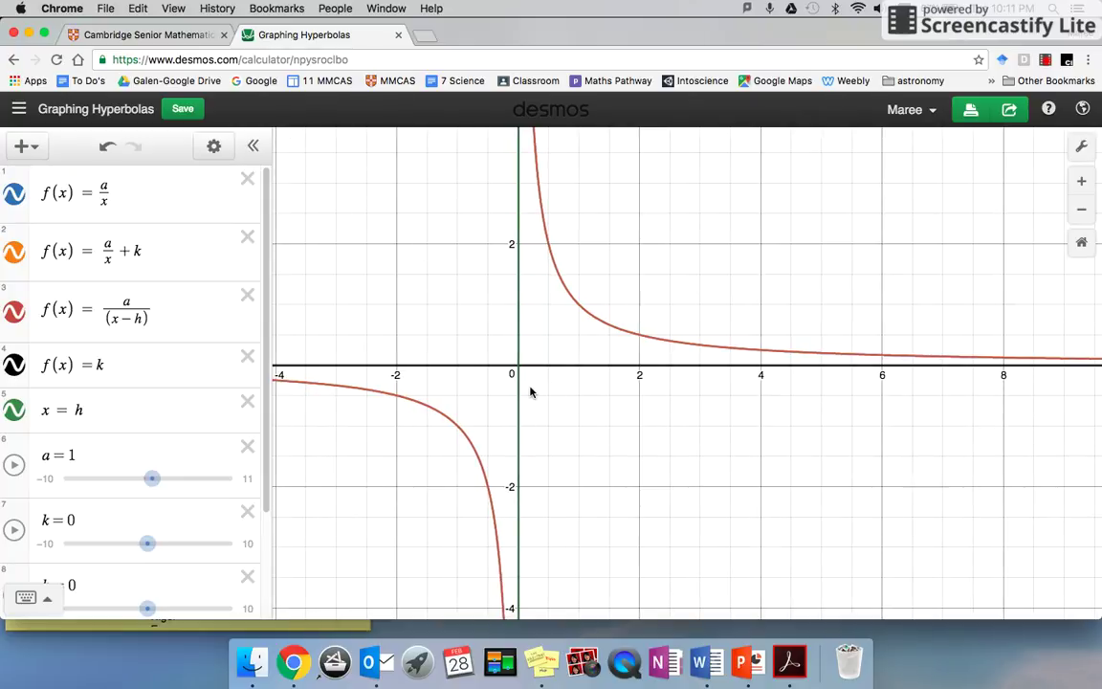
drag(674, 207, 746, 246)
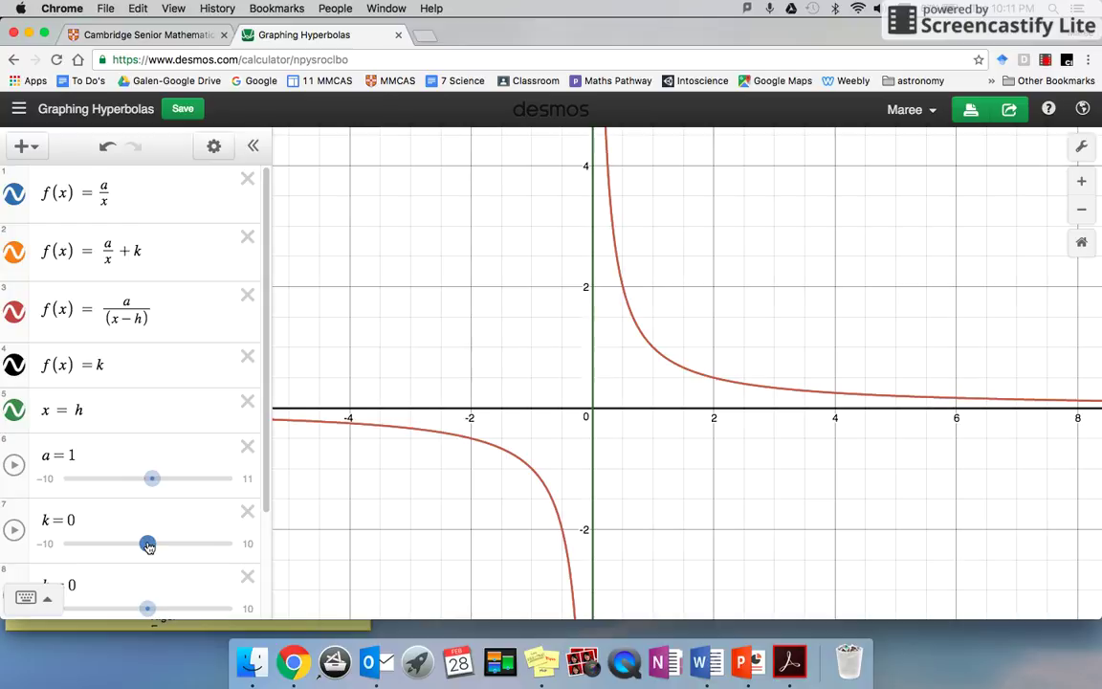
click(168, 262)
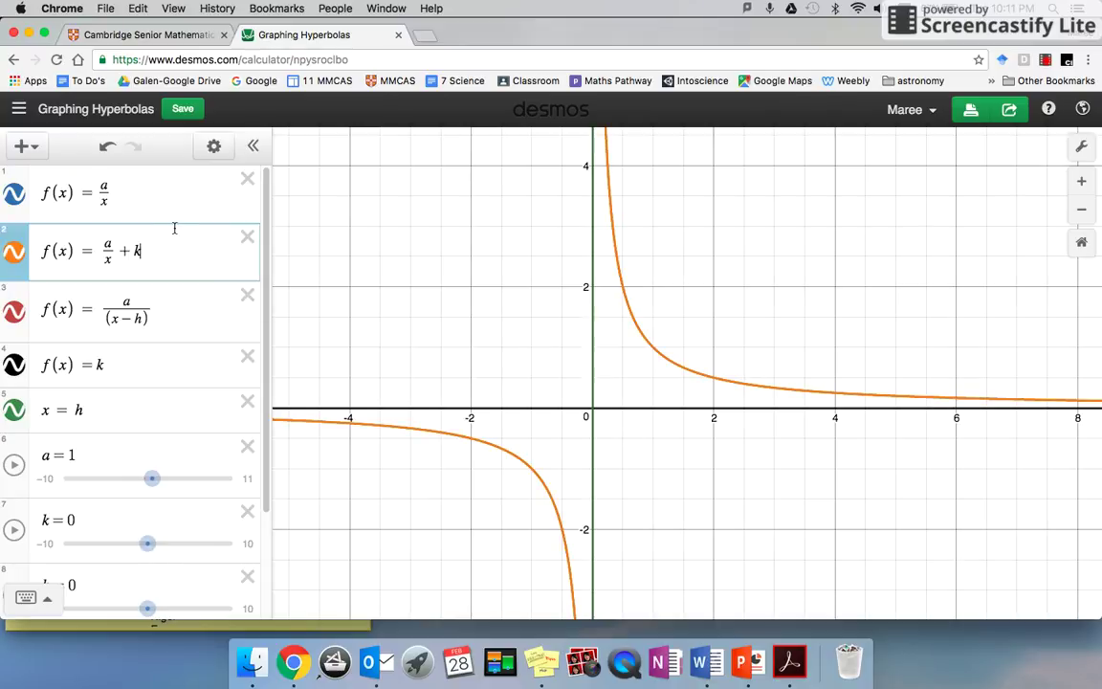
click(142, 218)
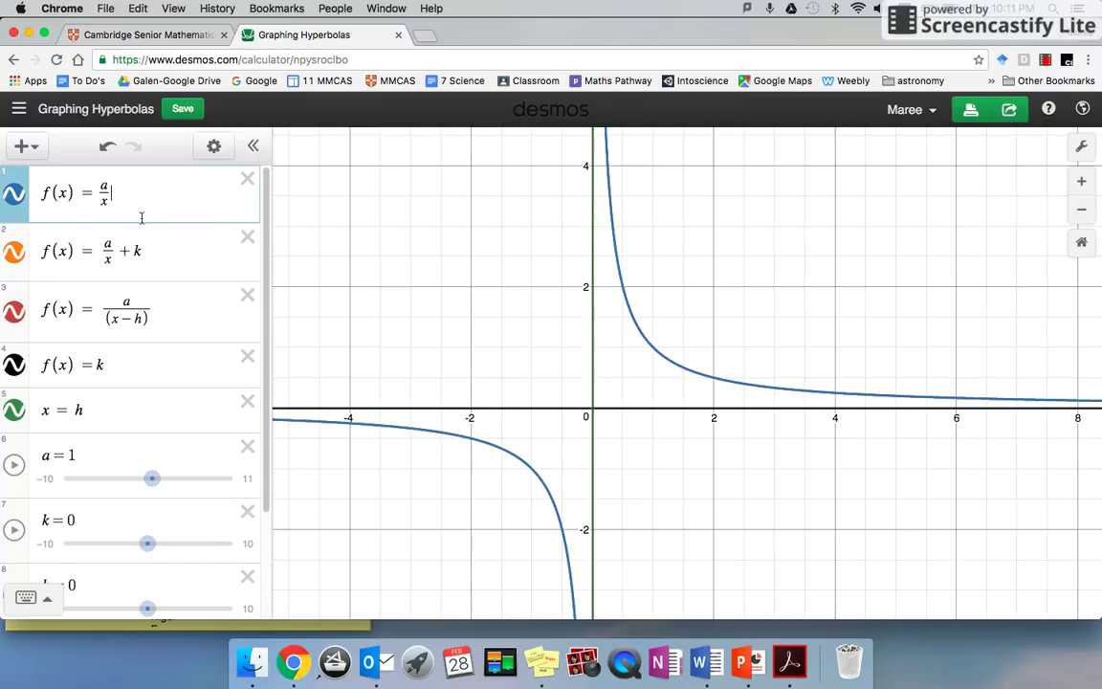
click(147, 269)
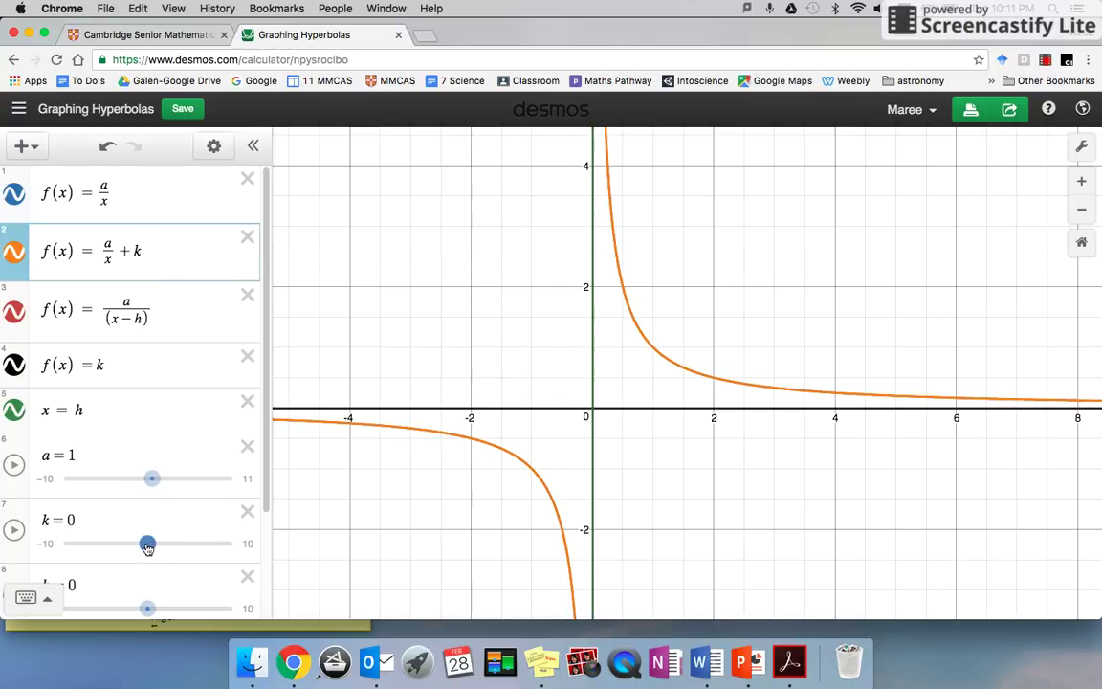
click(147, 544)
mouse_move(146, 545)
mouse_down()
mouse_move(177, 543)
mouse_move(131, 543)
mouse_move(164, 544)
mouse_up()
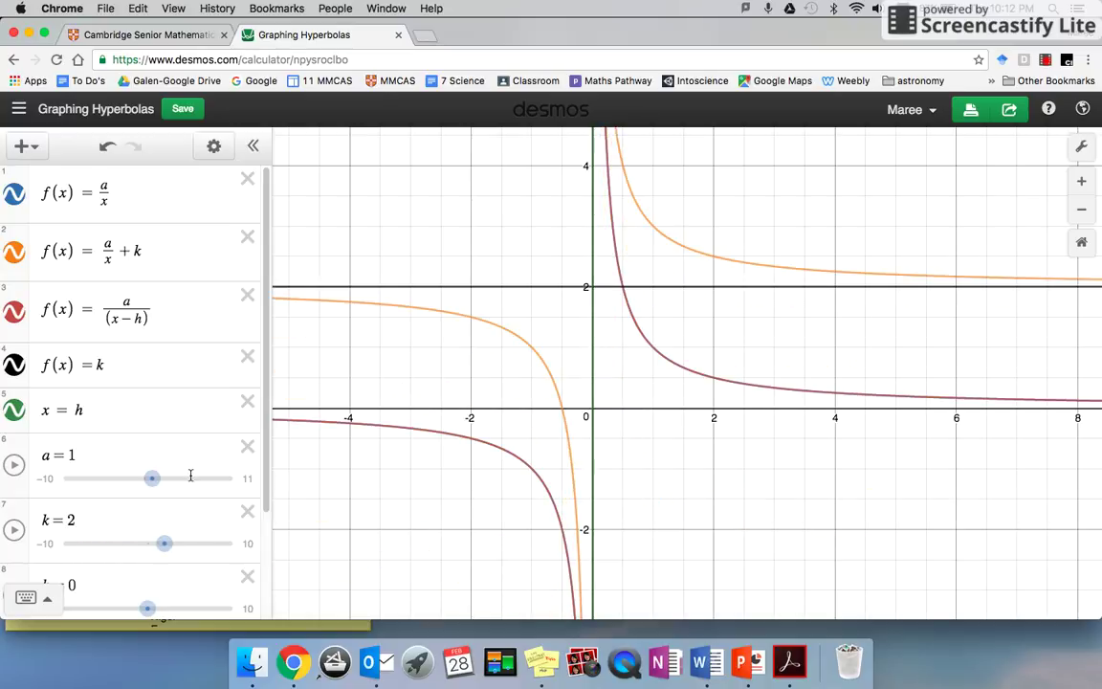
drag(164, 543, 149, 545)
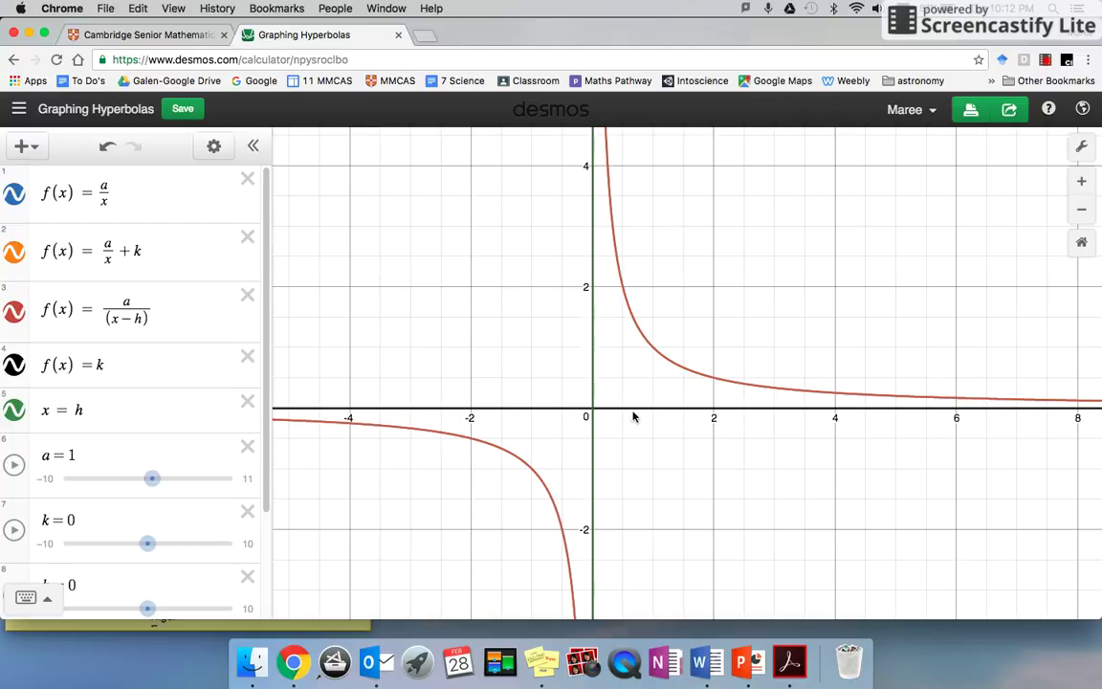
Toggle the y = k and x = h asymptote lines off and back on.
click(14, 370)
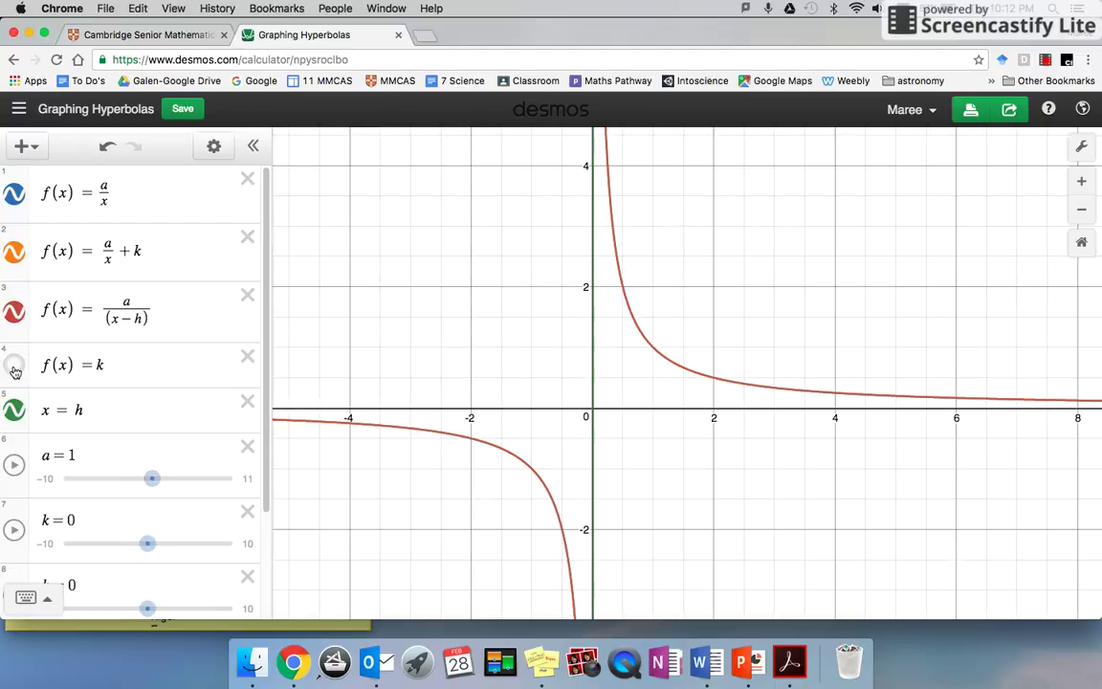
click(14, 369)
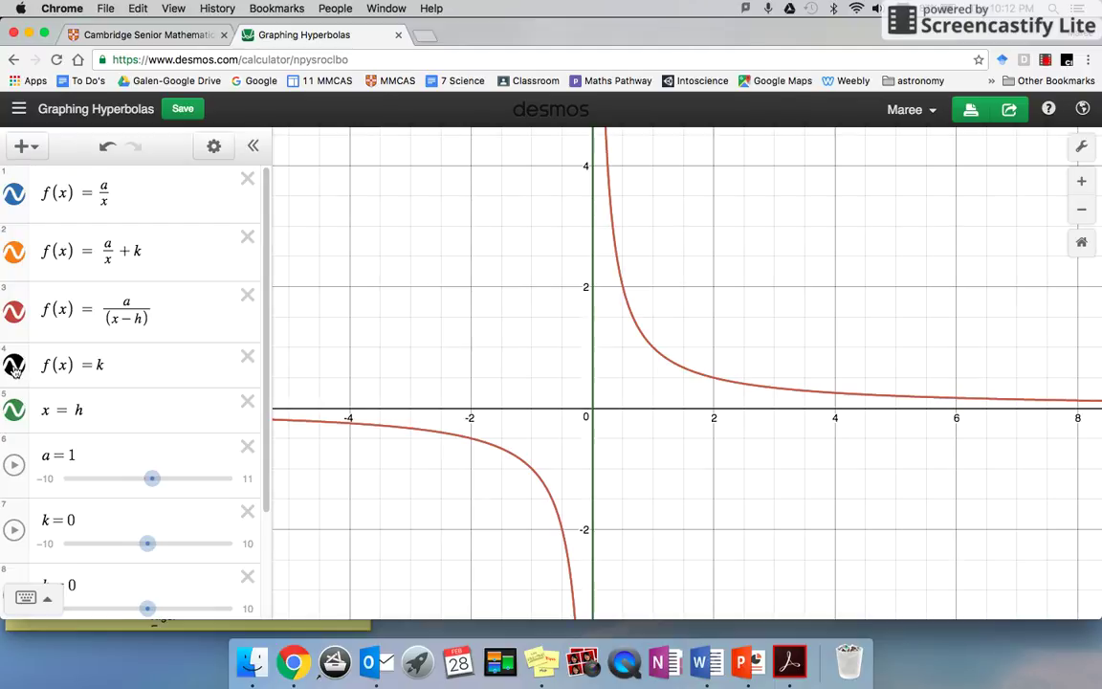
click(15, 411)
click(15, 412)
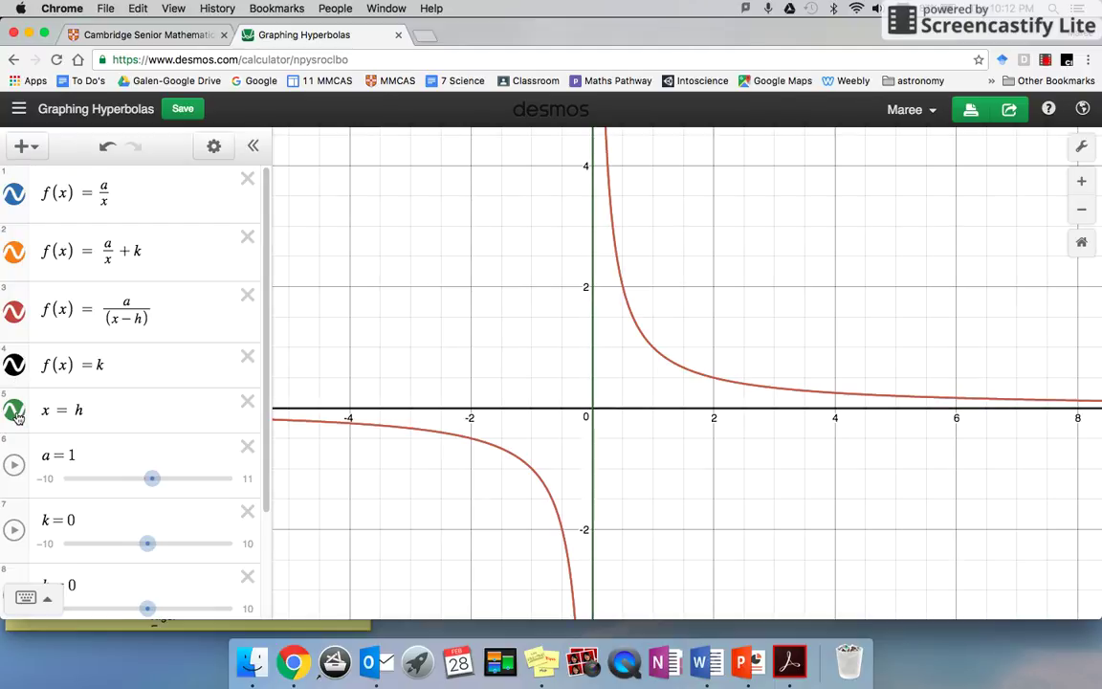
Hide the a/x and a/(x−h) curves and vary k to shift a/x+k vertically.
click(14, 198)
click(17, 313)
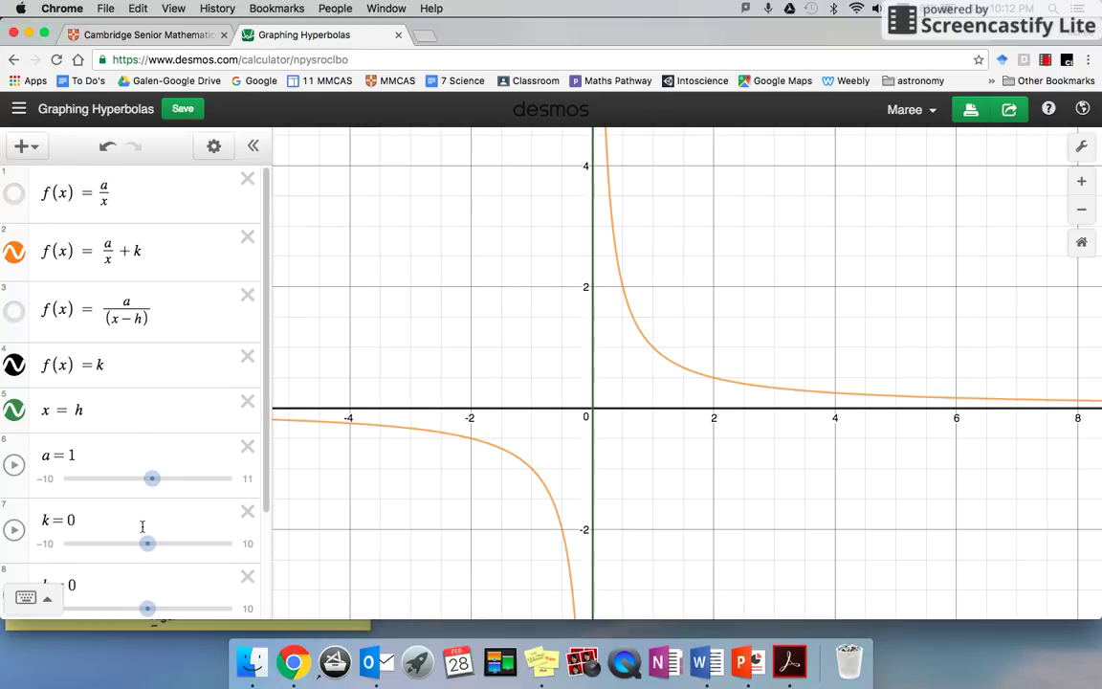
mouse_move(148, 543)
mouse_down()
mouse_move(175, 547)
mouse_move(114, 543)
mouse_move(185, 547)
mouse_move(128, 551)
mouse_move(176, 548)
mouse_move(156, 548)
mouse_up()
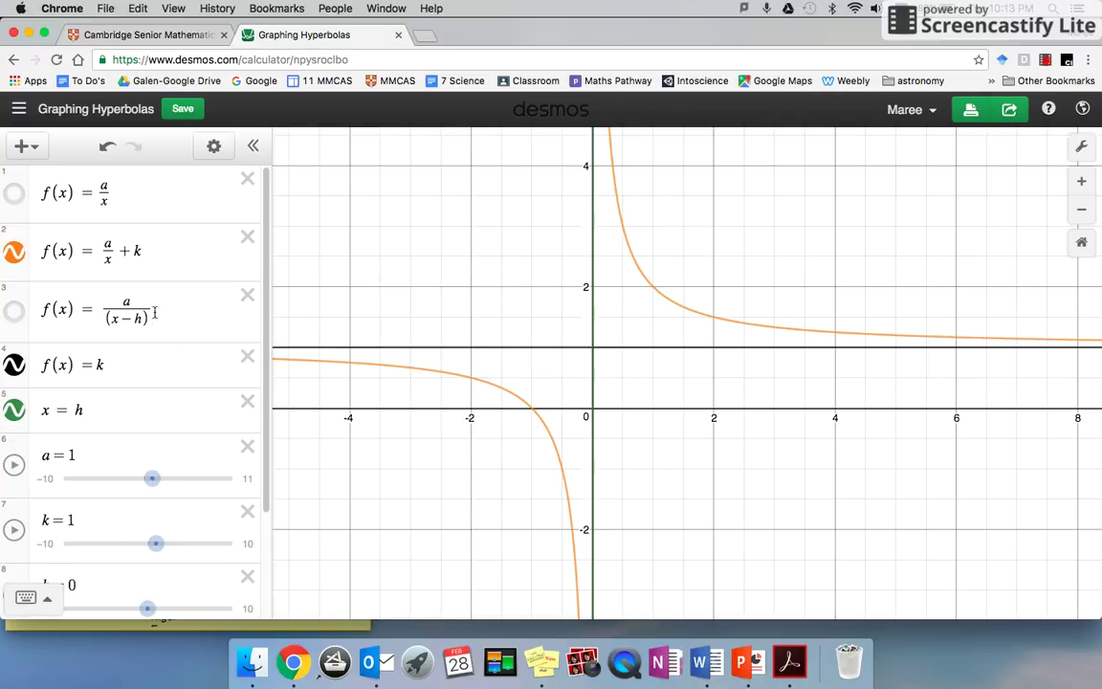
Leave only the a/(x−h) curve visible and return k to 0.
click(15, 195)
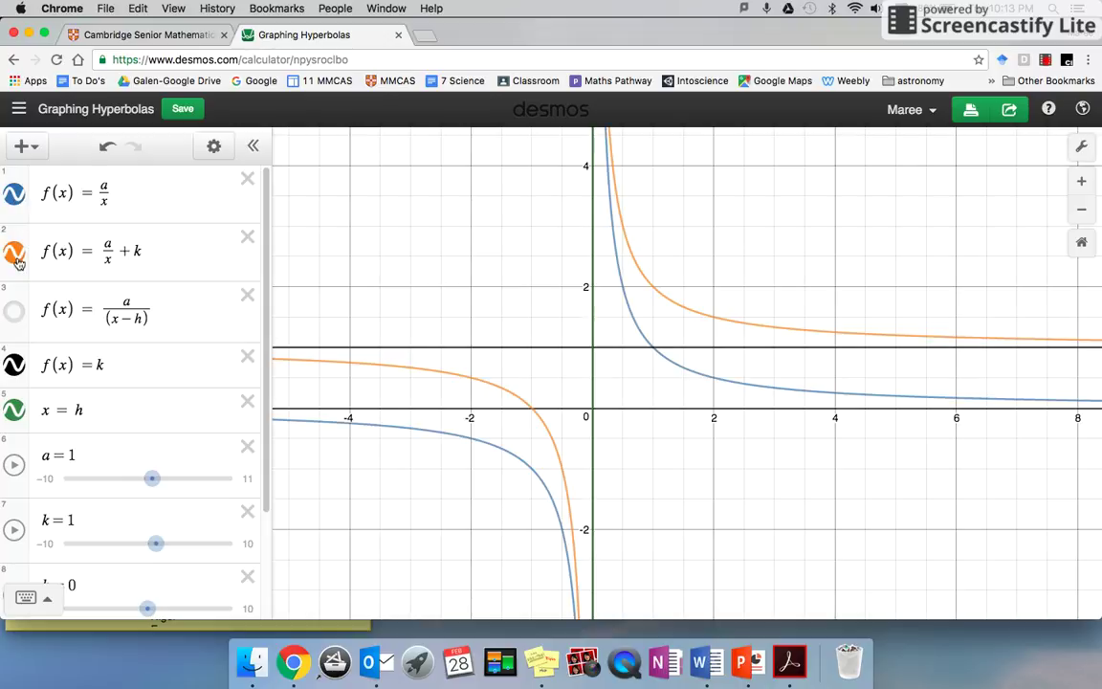
click(14, 310)
click(15, 254)
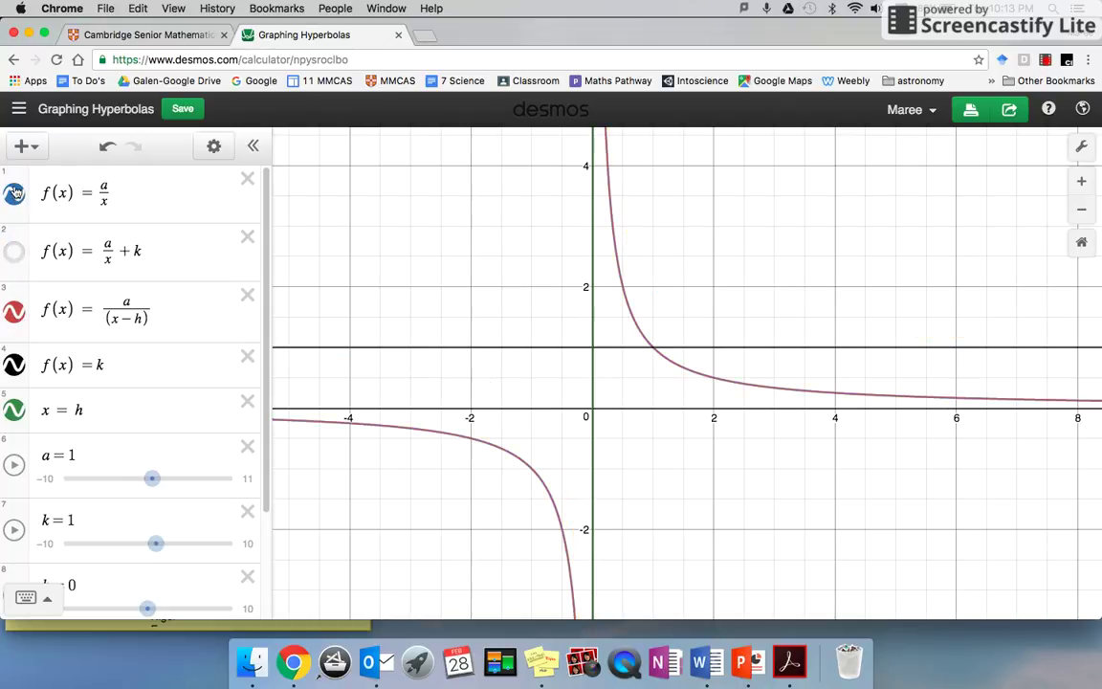
click(14, 194)
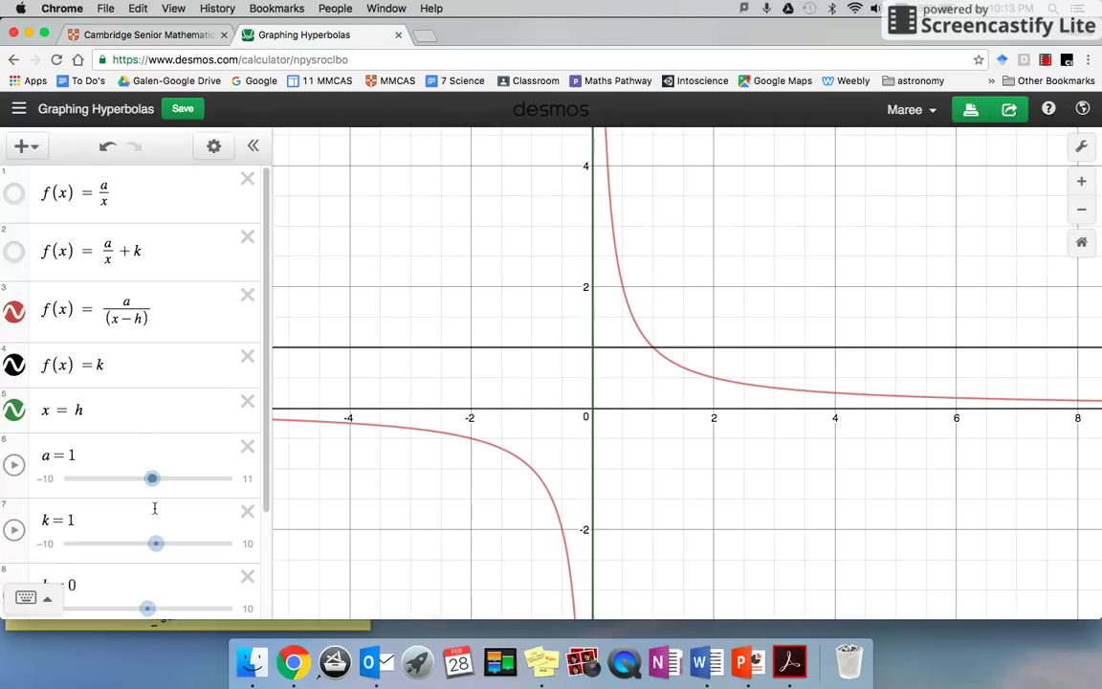
drag(156, 544, 148, 545)
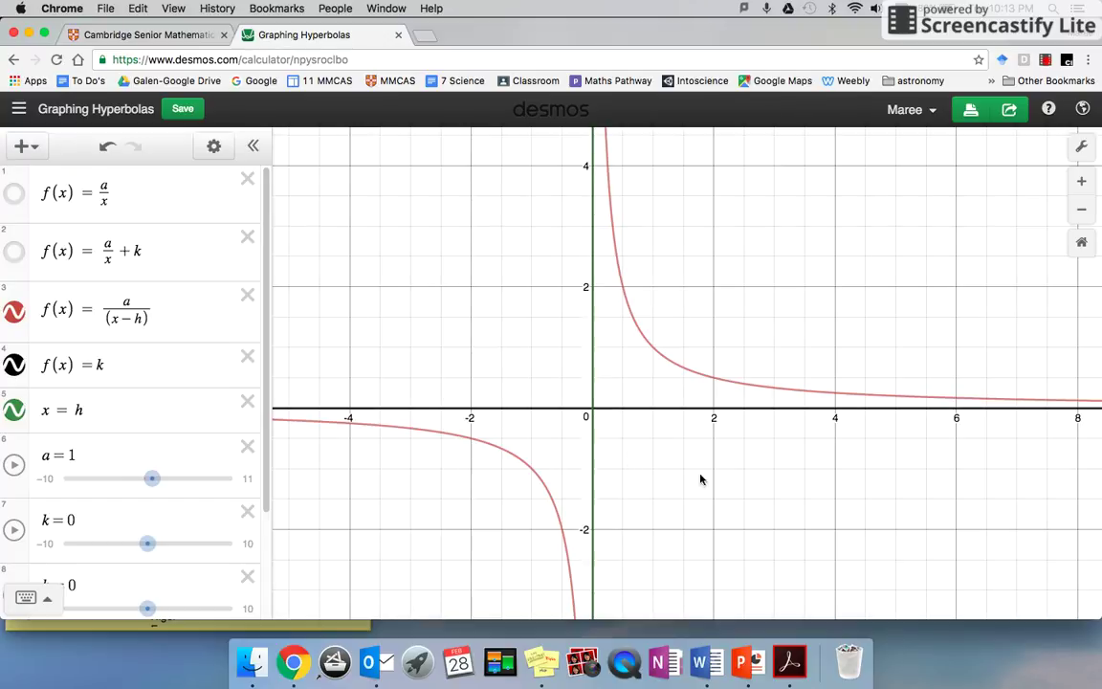
Slide h negative, then up to 2, moving the vertical asymptote to x = 2.
scroll(718, 459, down, 3)
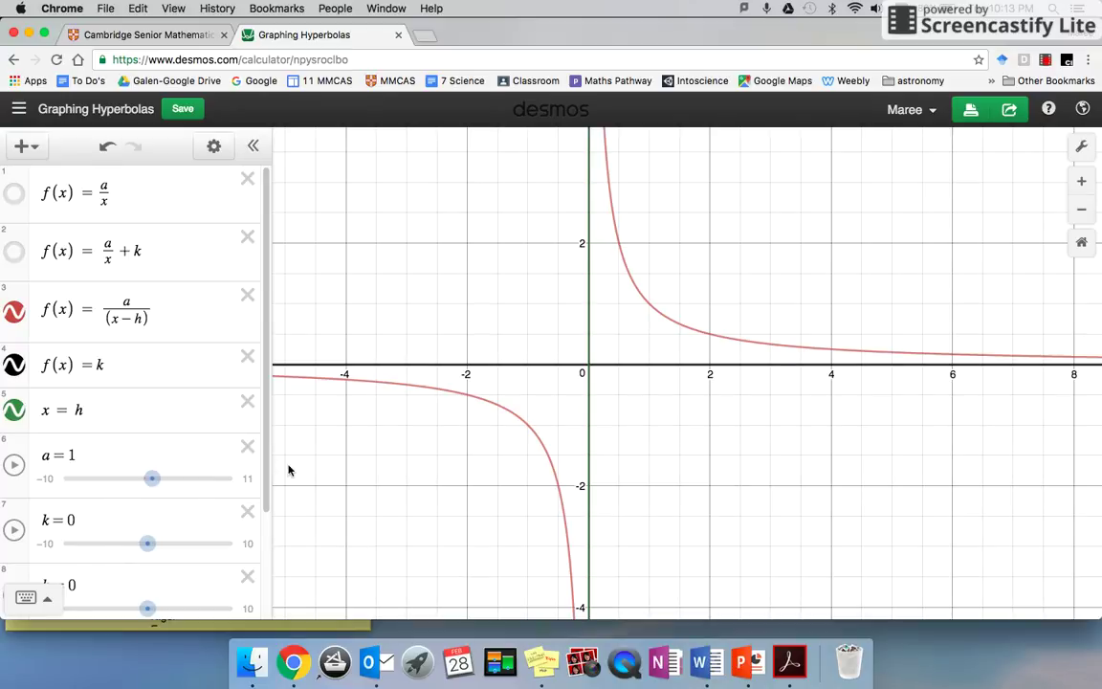
drag(268, 479, 268, 491)
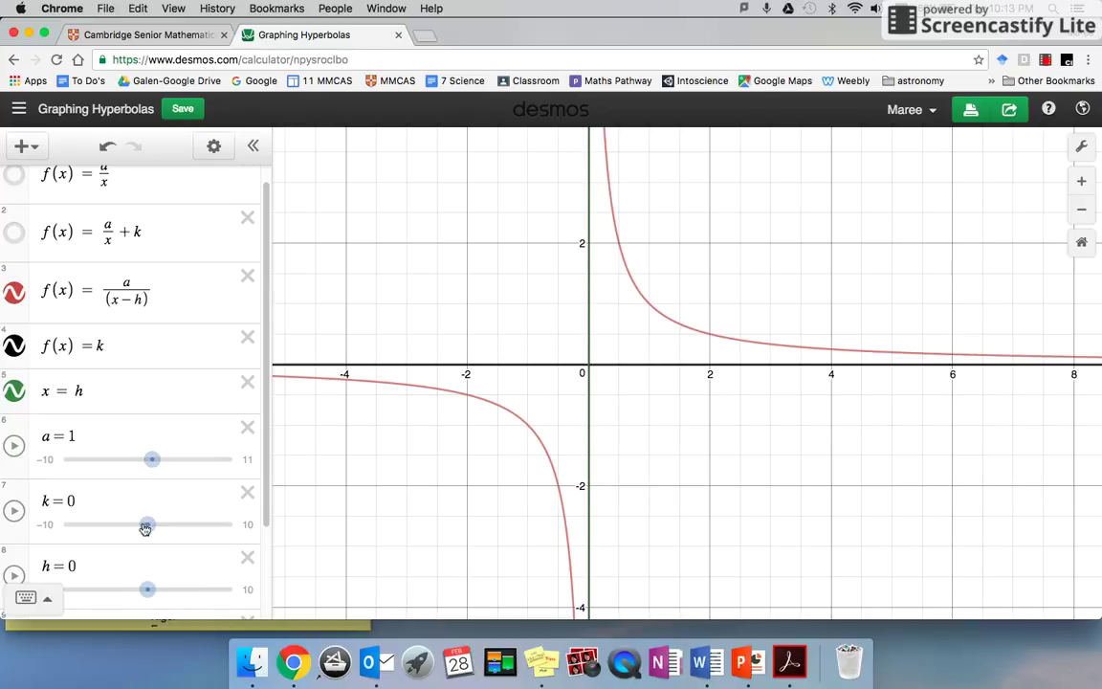
drag(148, 589, 145, 561)
drag(147, 590, 156, 594)
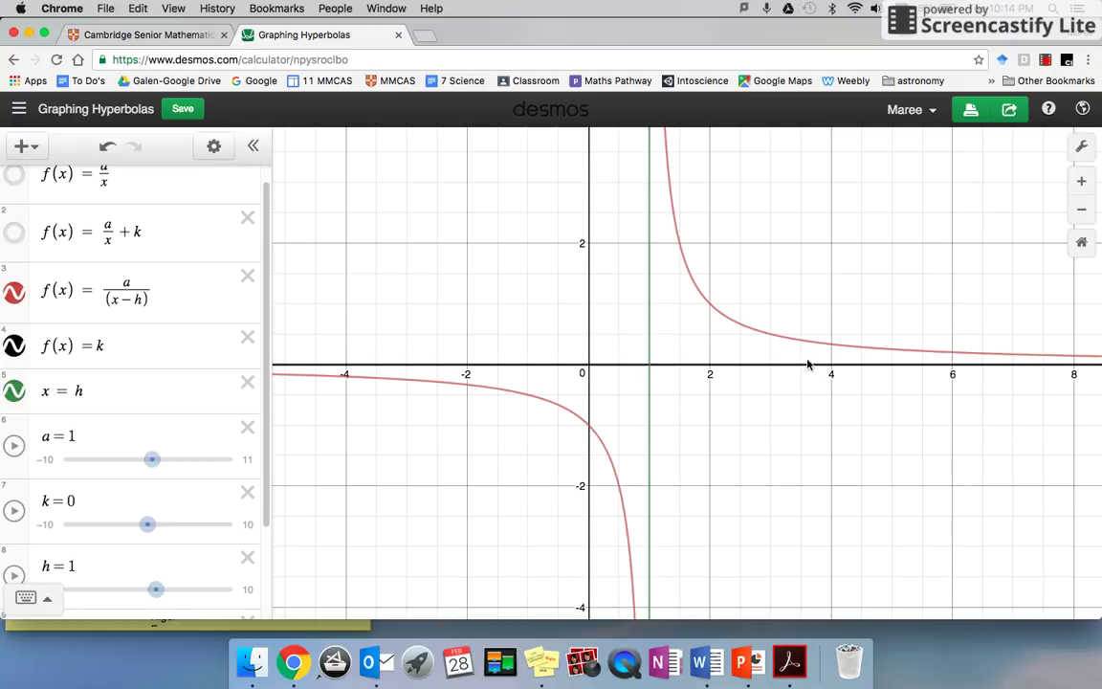
drag(155, 590, 166, 593)
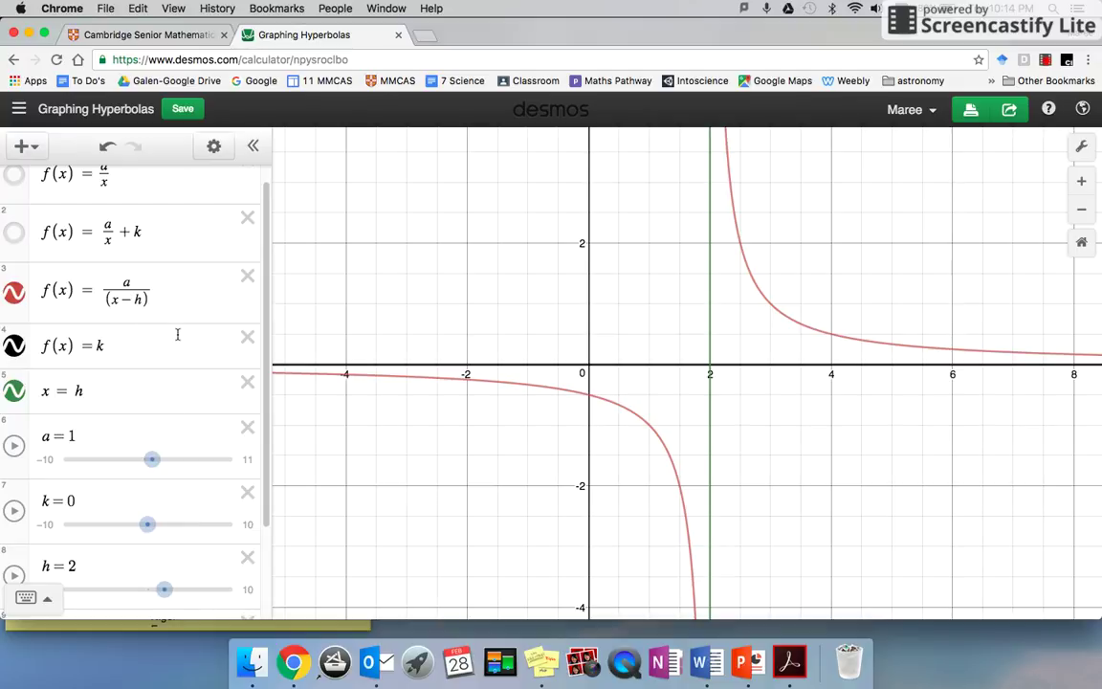
Adjust the a slider to 1.2 to reshape the hyperbola.
scroll(178, 376, up, 1)
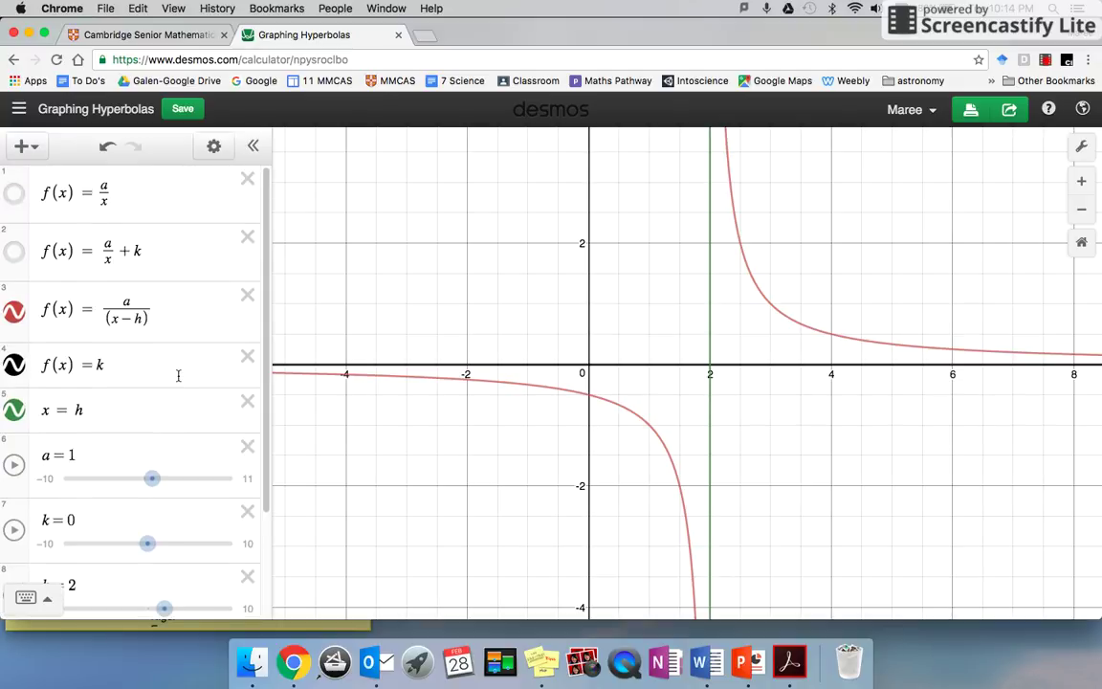
scroll(178, 376, down, 2)
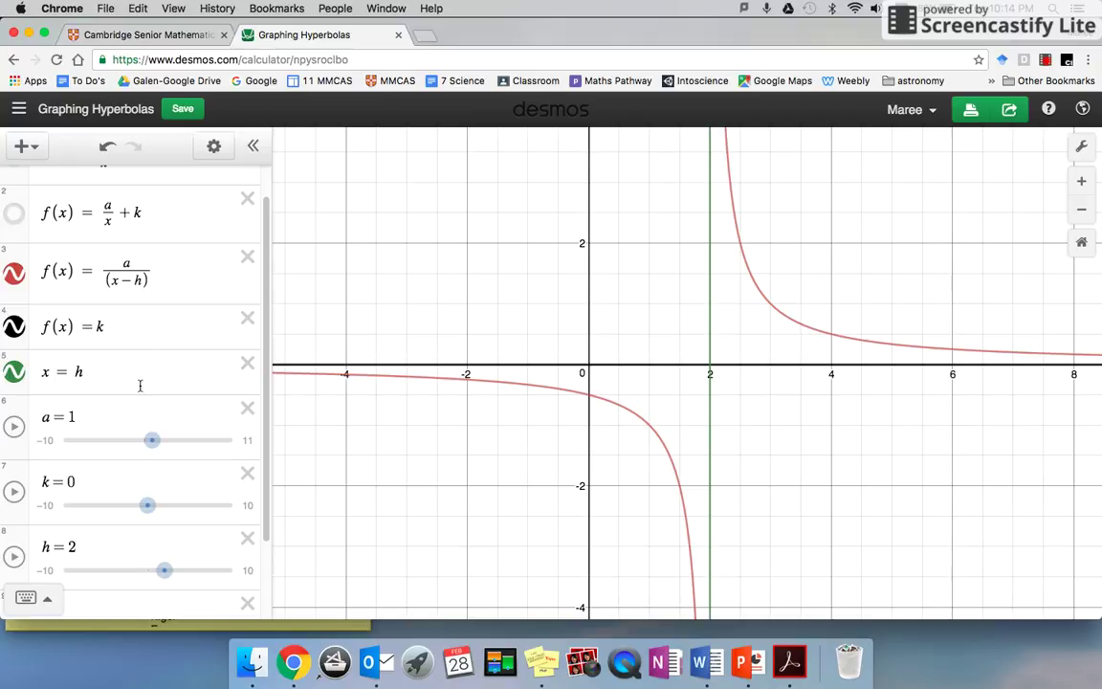
mouse_move(149, 443)
mouse_down()
mouse_move(128, 442)
mouse_move(168, 442)
mouse_move(124, 443)
mouse_move(154, 445)
mouse_up()
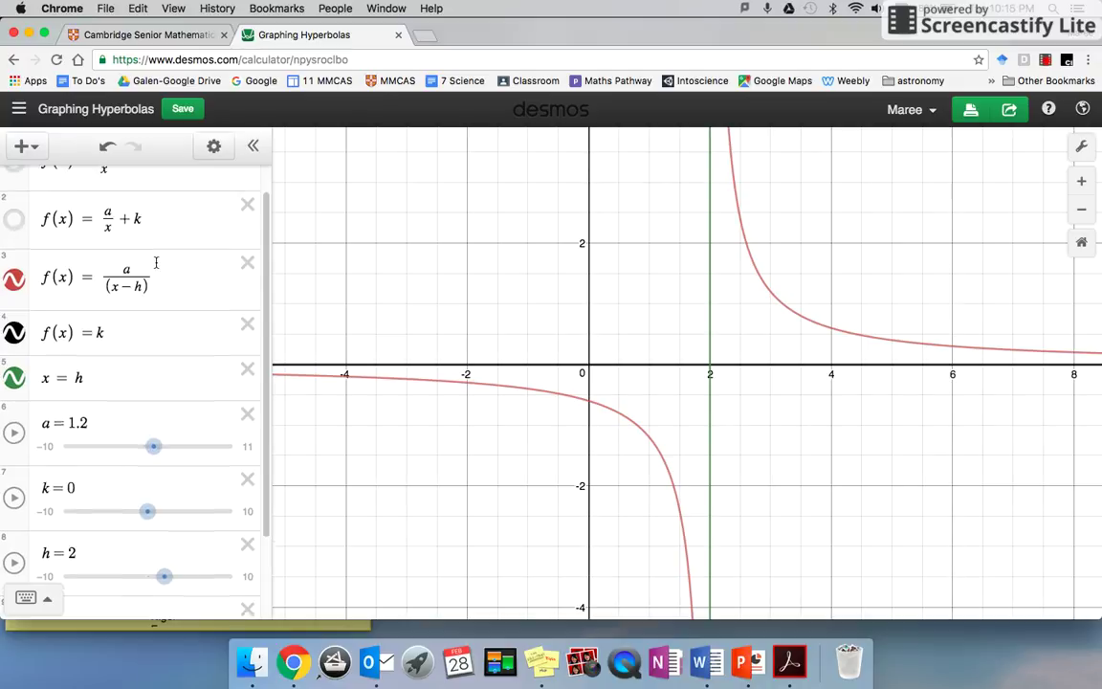
Show only the a/x curve, hiding a/x+k and a/(x−h), and reset h to 0.
scroll(84, 266, up, 1)
click(14, 195)
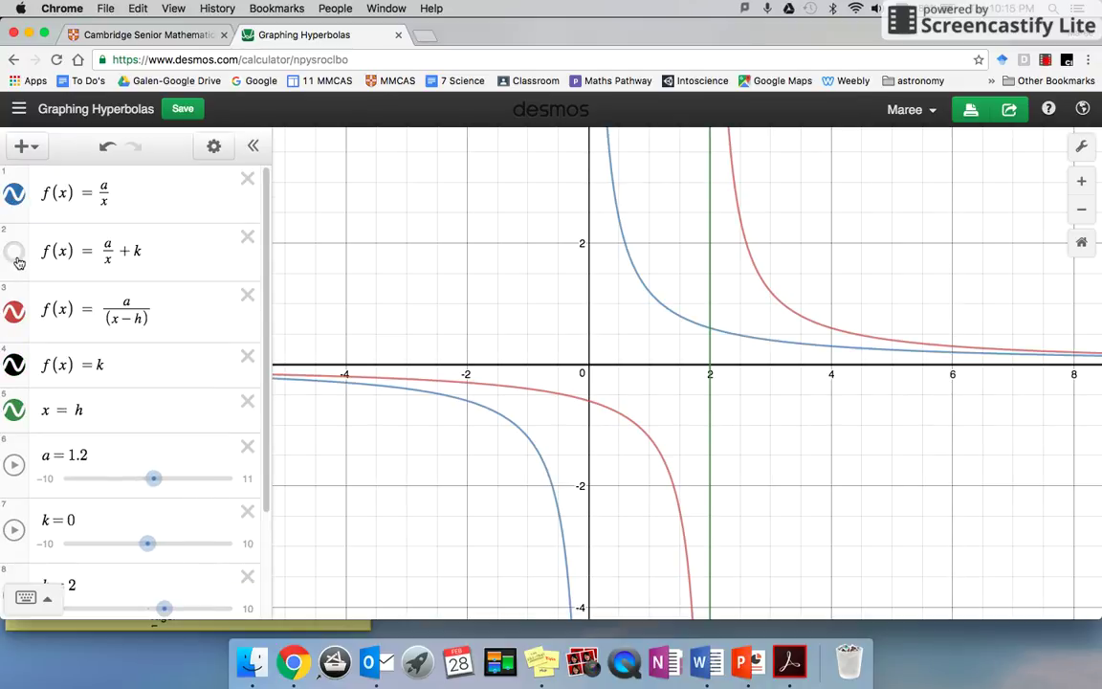
click(14, 313)
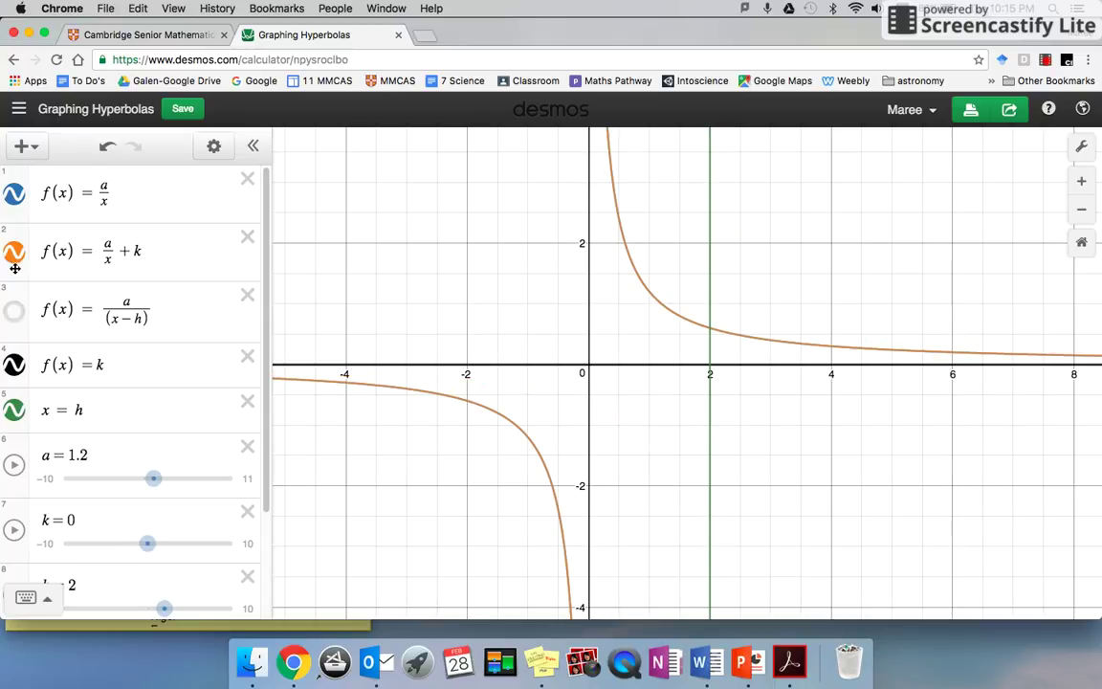
click(14, 255)
scroll(207, 495, down, 2)
drag(164, 513, 148, 515)
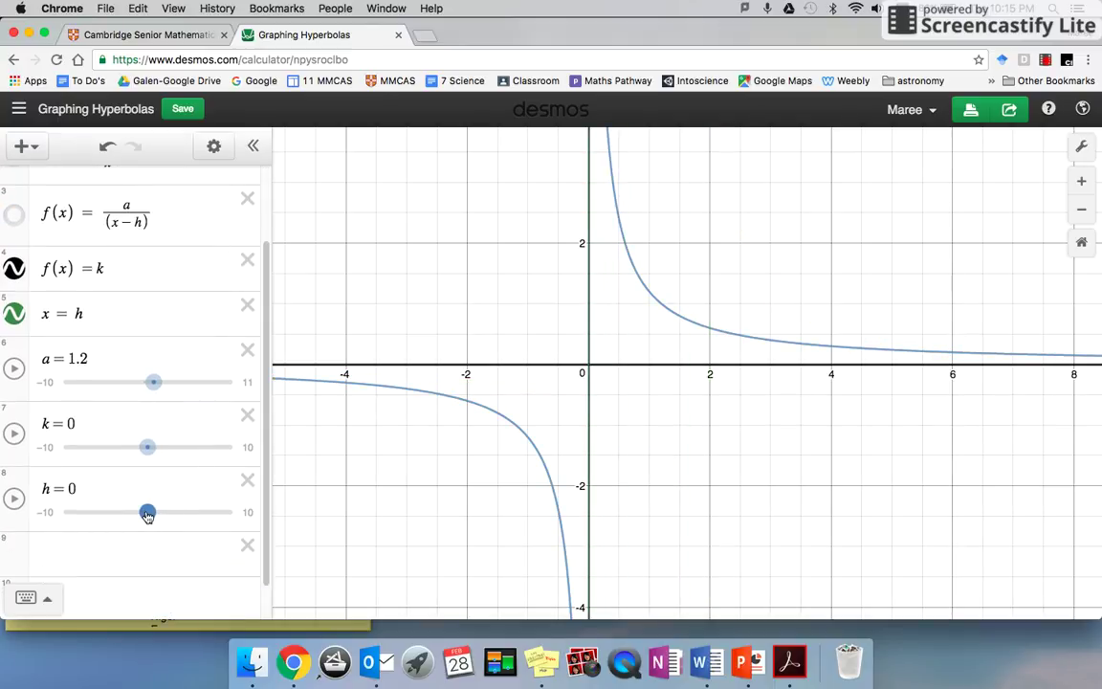
scroll(197, 390, up, 2)
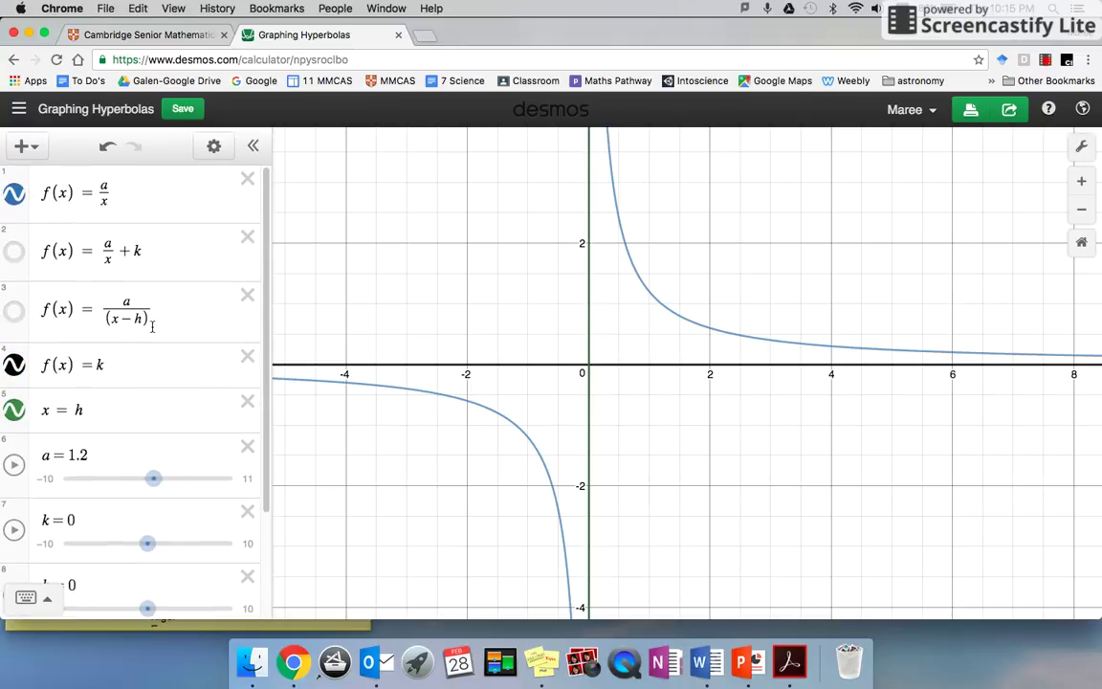
Animate a, pause it, set a to 0, then animate again and stop at a negative value.
click(13, 466)
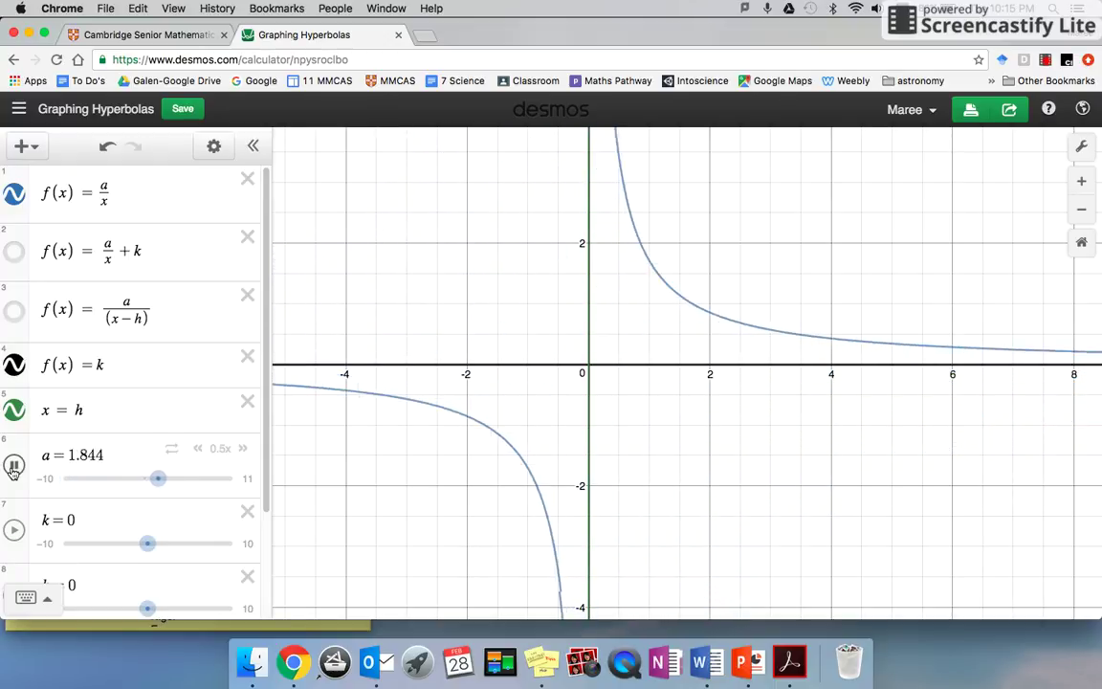
click(14, 467)
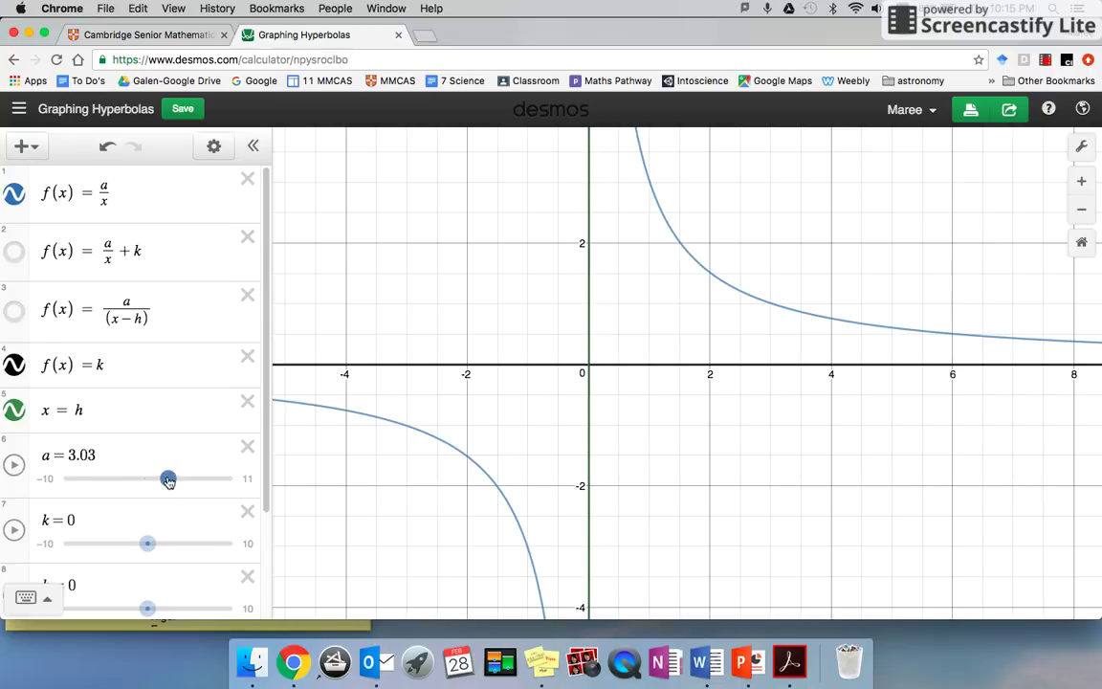
drag(169, 481, 144, 481)
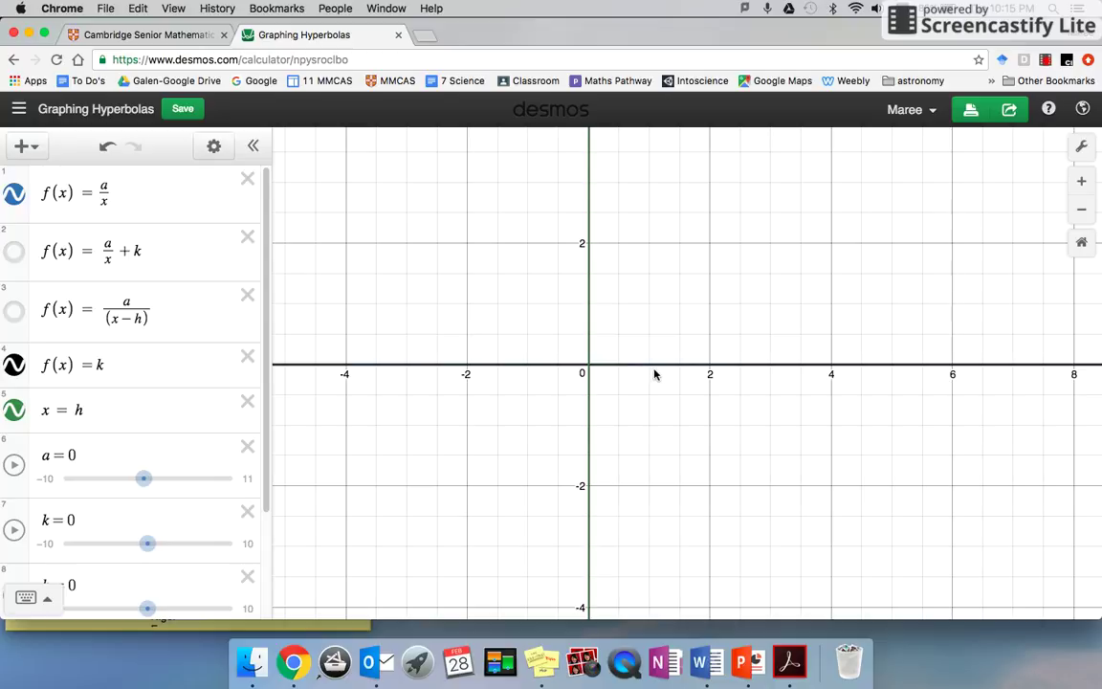
click(15, 466)
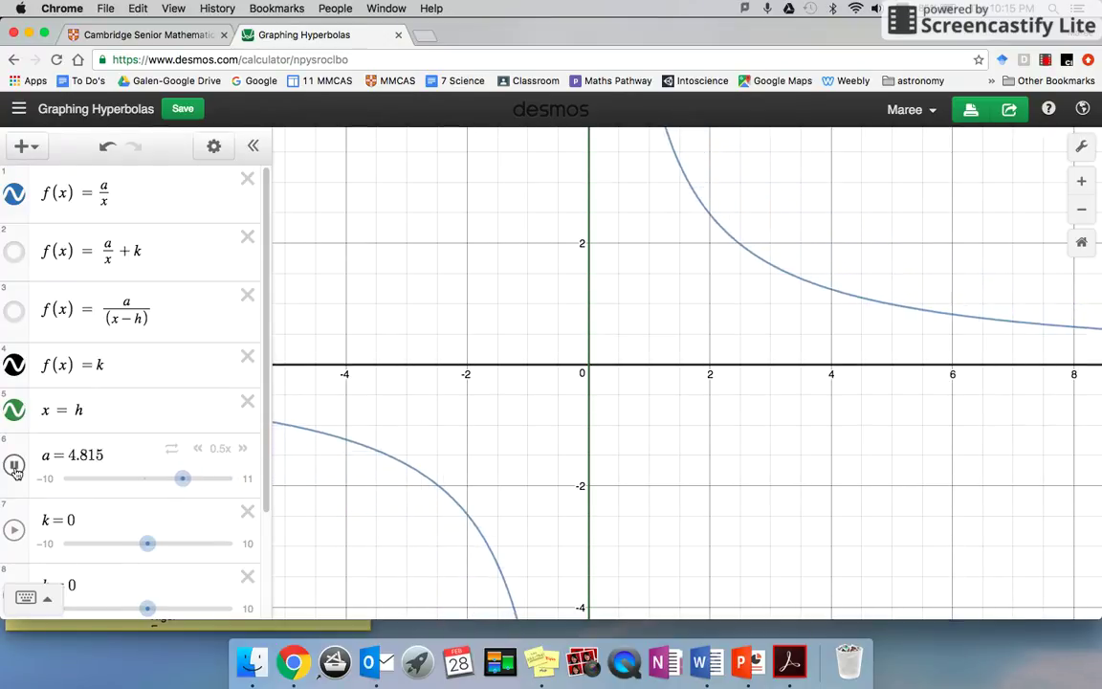
click(15, 467)
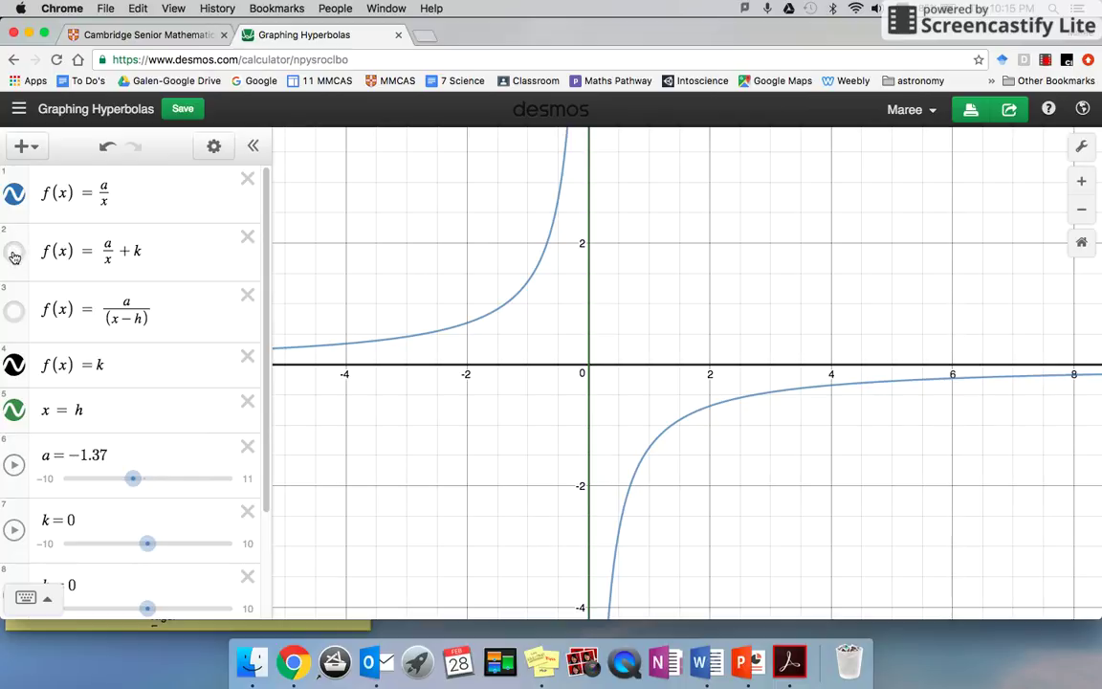
Swap the a/x curve for the a/x+k curve and set a back to 1.
click(13, 196)
scroll(231, 452, down, 1)
scroll(232, 451, down, 2)
drag(133, 376, 153, 394)
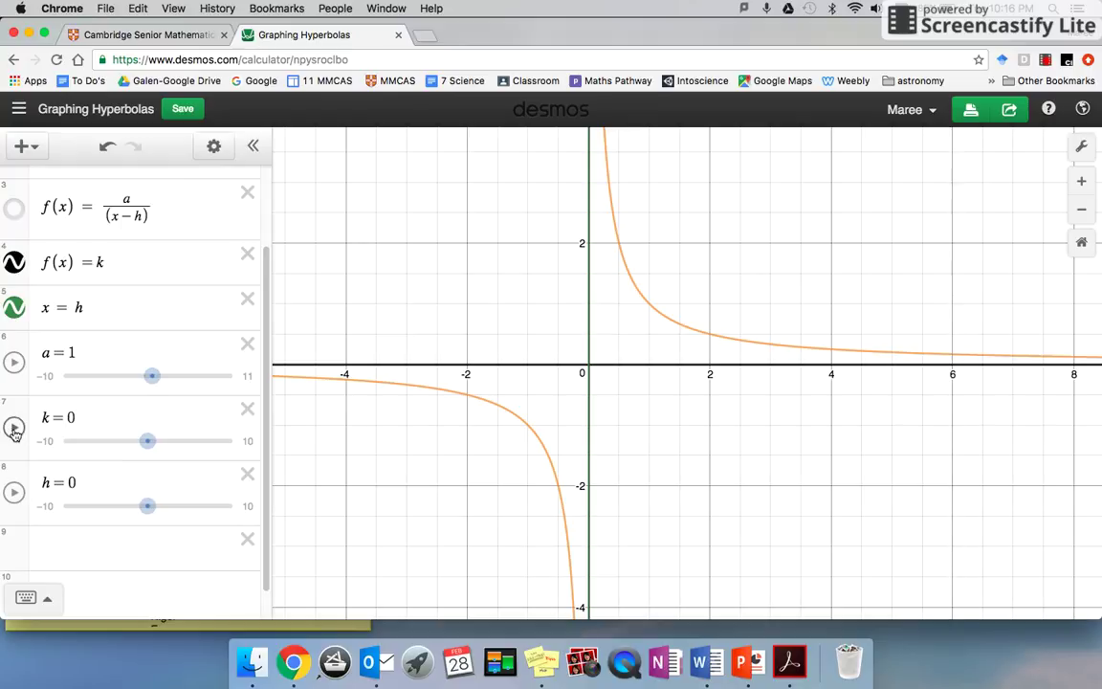
Animate k, then stop it and bring k back to 0.
click(15, 427)
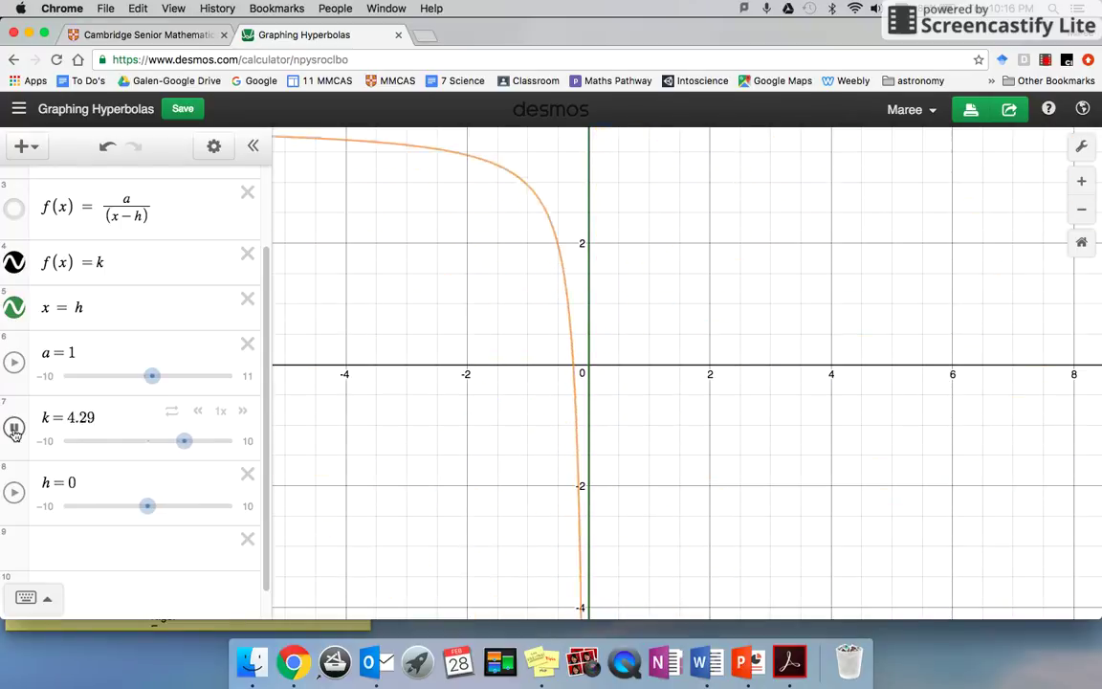
click(14, 430)
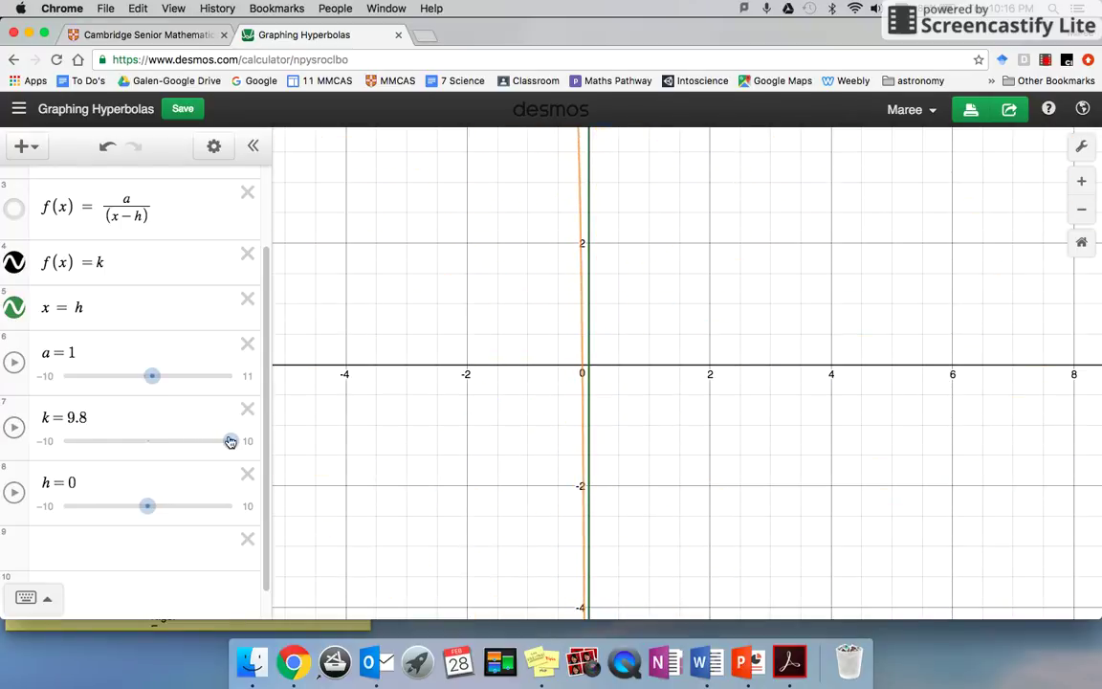
drag(230, 441, 147, 448)
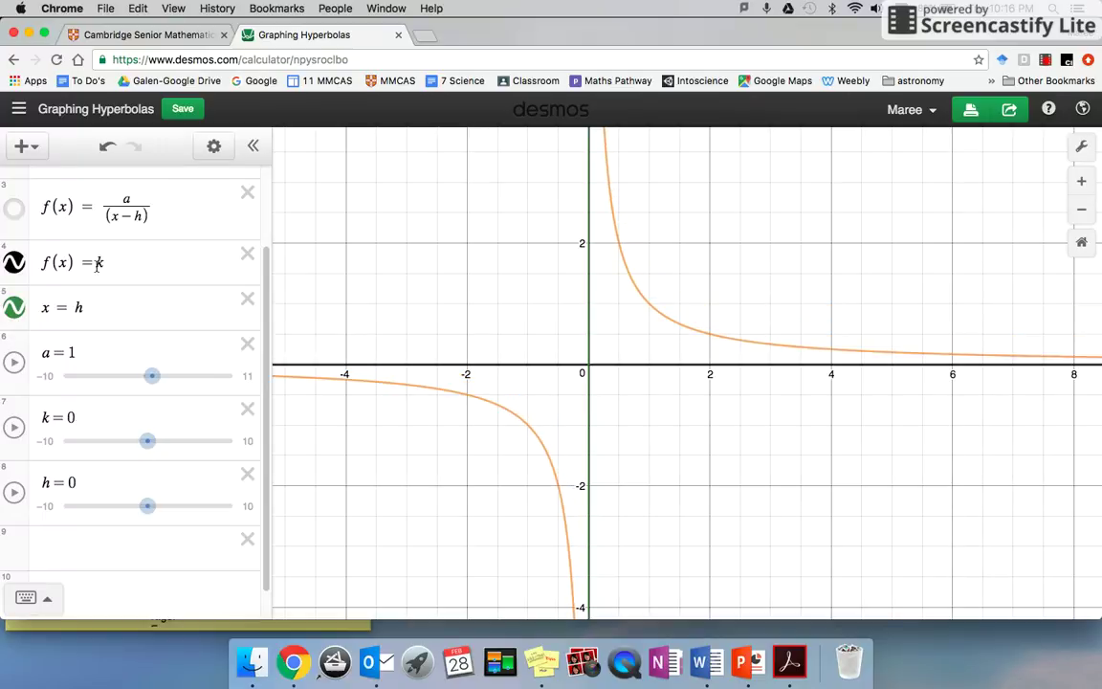
Show the a/(x−h) and a/x hyperbolas and start animating h.
click(15, 209)
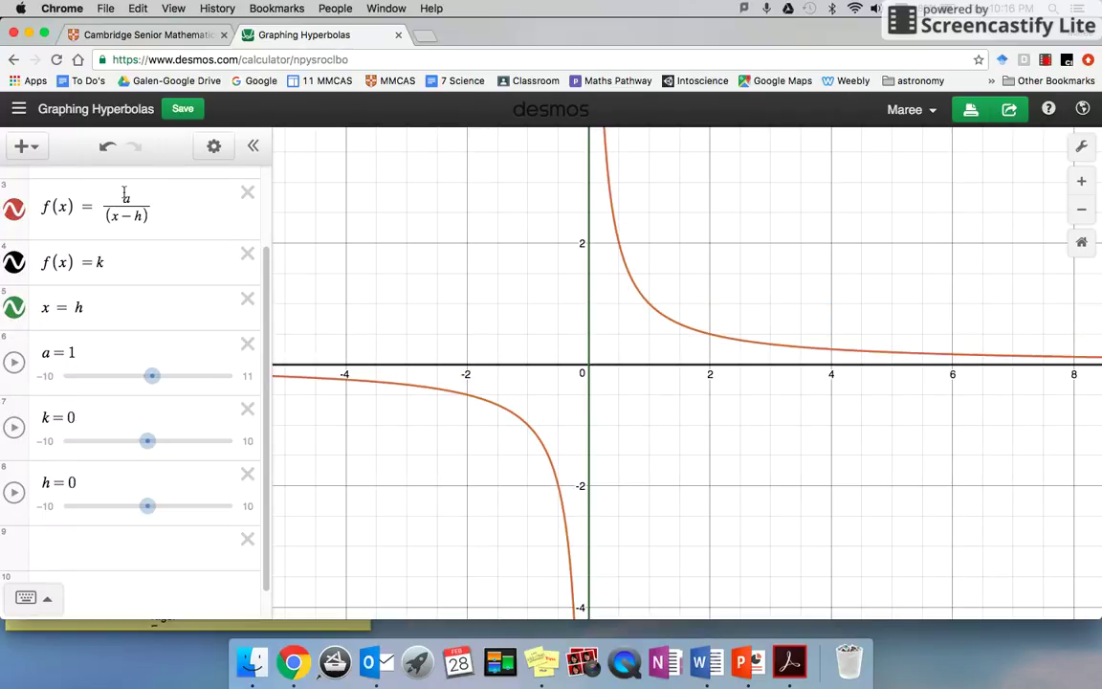
scroll(123, 193, up, 2)
scroll(46, 226, up, 1)
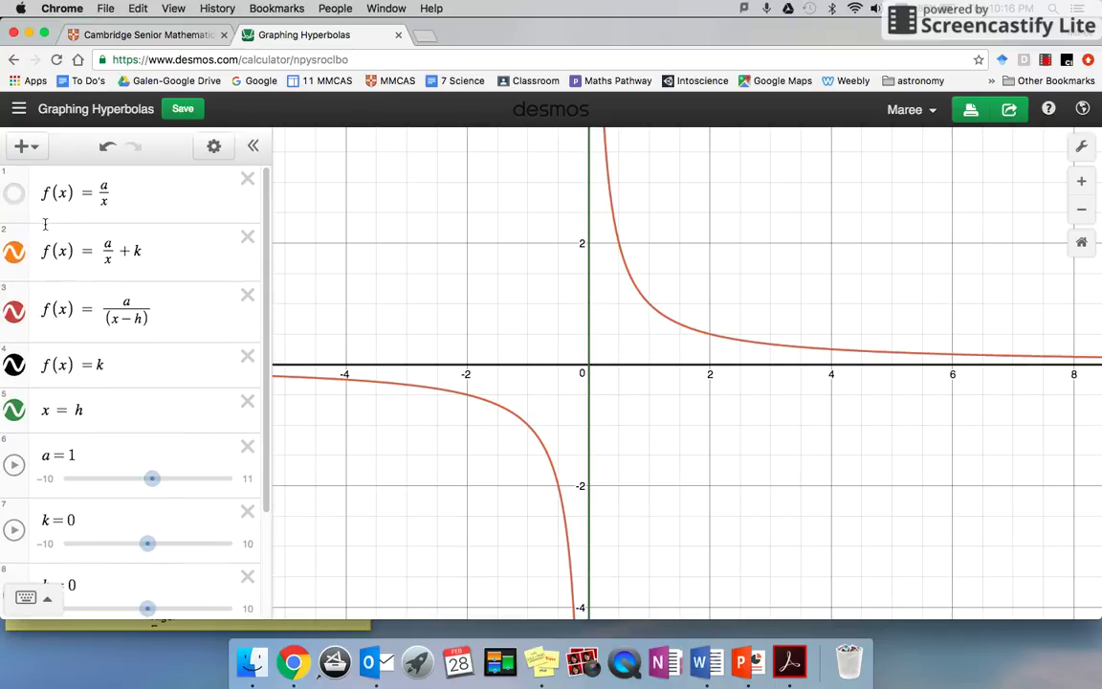
click(14, 197)
scroll(17, 316, down, 3)
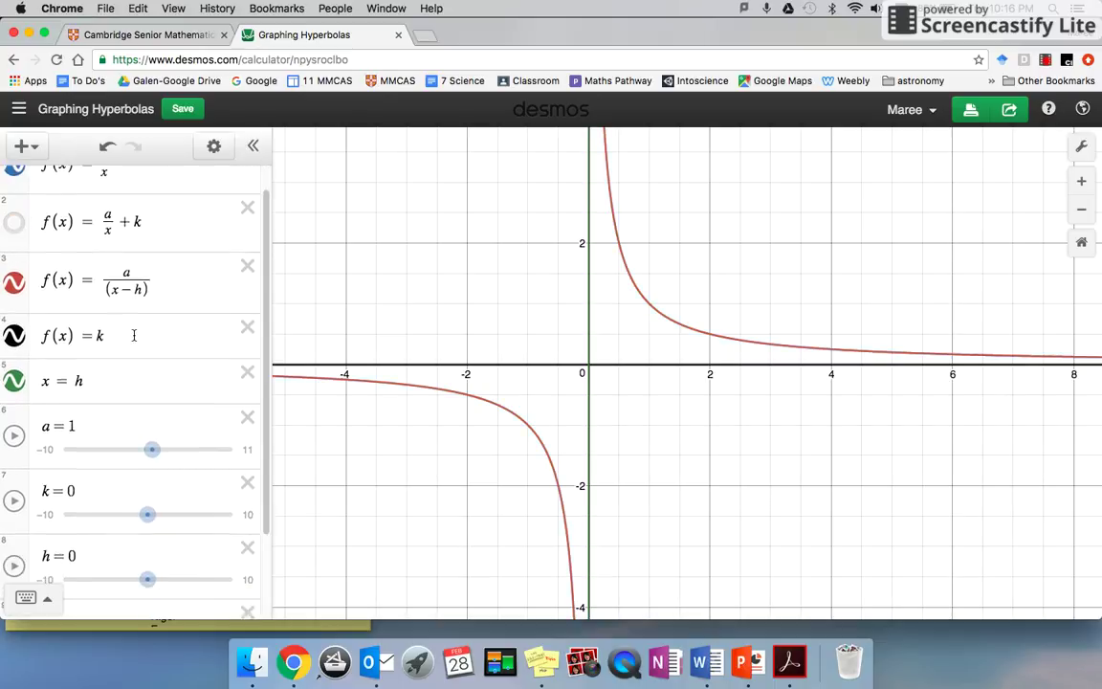
click(16, 459)
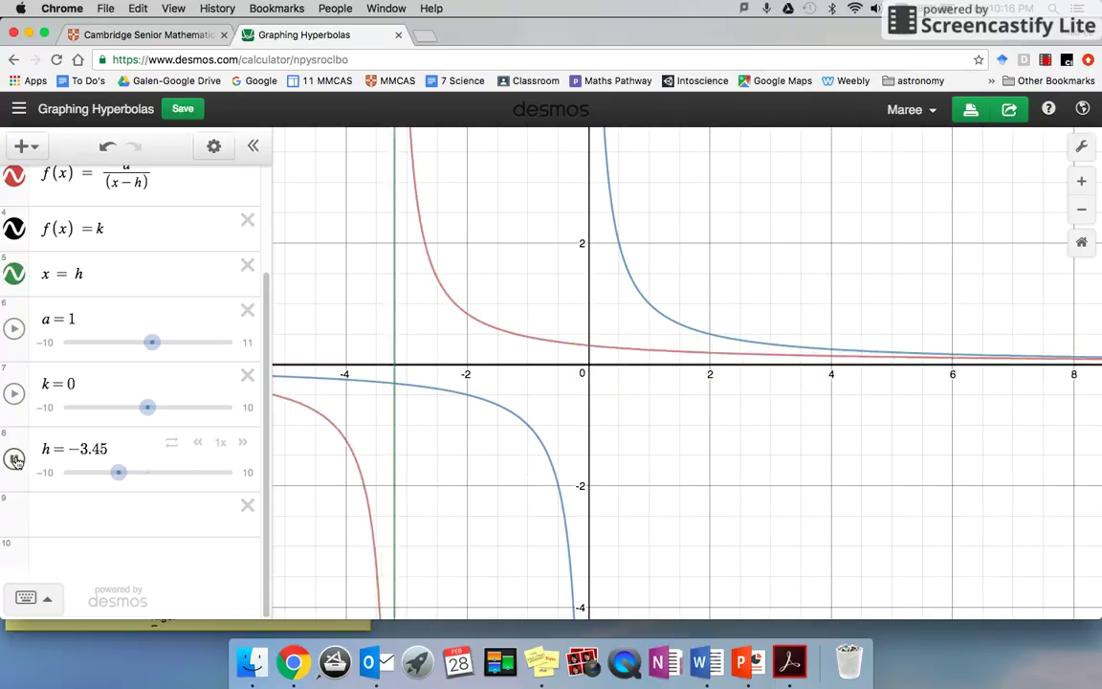
Stop the h animation and drag h to 0 so a/(x−h) overlaps a/x.
click(15, 460)
drag(81, 471, 150, 483)
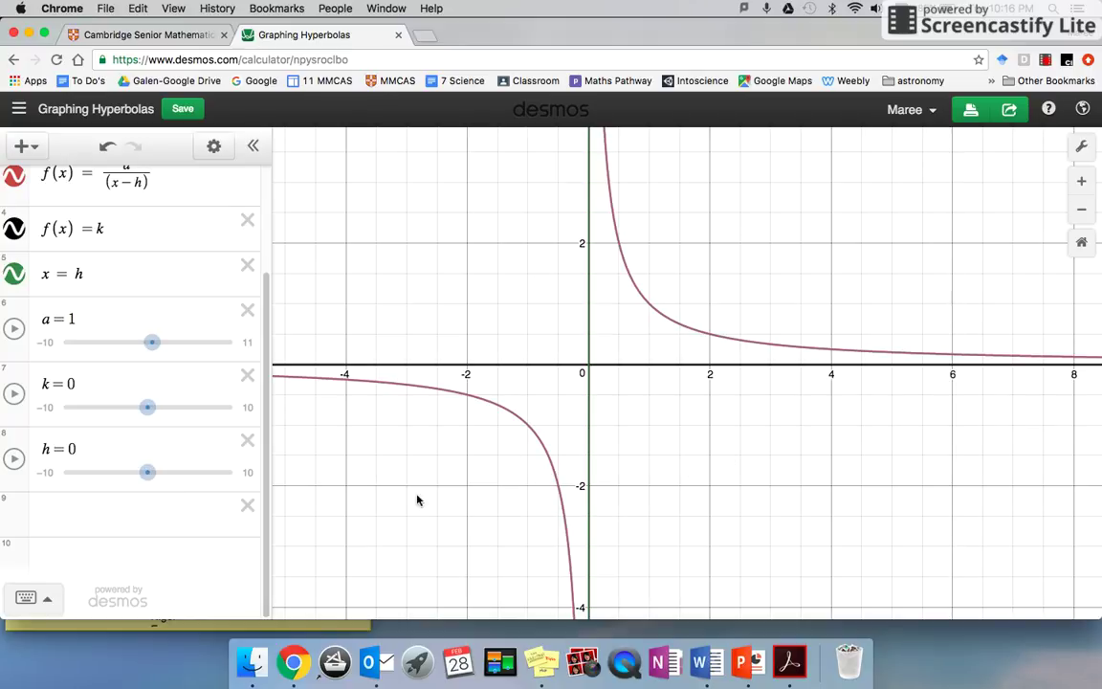
scroll(260, 220, up, 3)
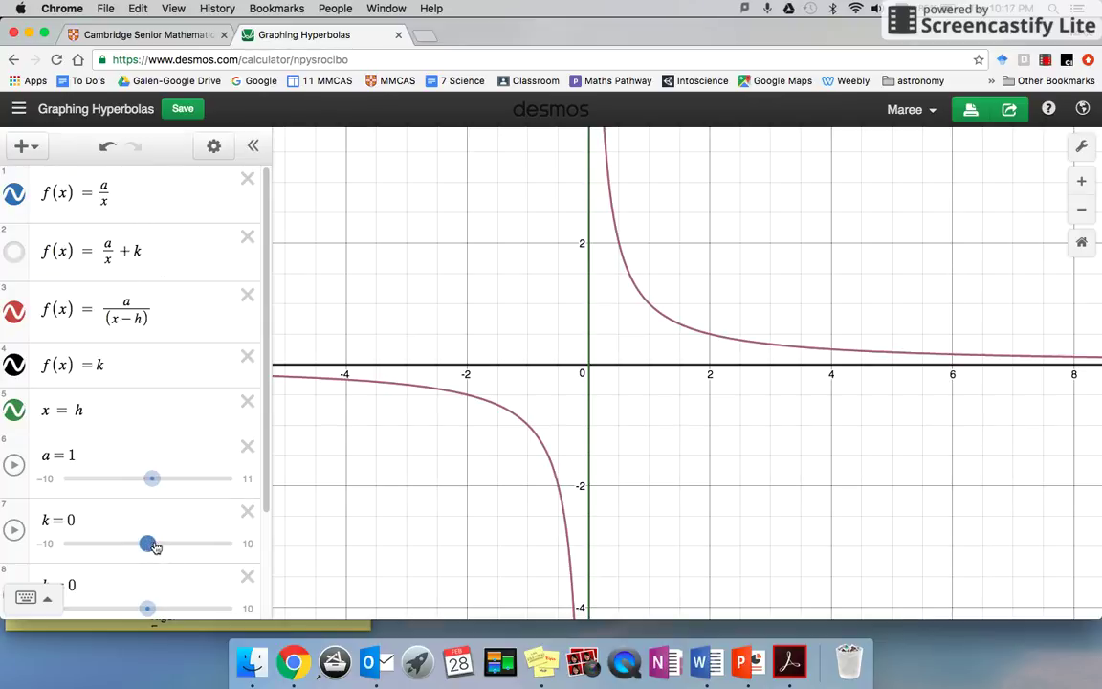
Show the a/x+k hyperbola and set k to −0.5 and h to 2.
mouse_move(149, 546)
mouse_down()
mouse_move(118, 546)
mouse_move(147, 543)
mouse_up()
click(15, 251)
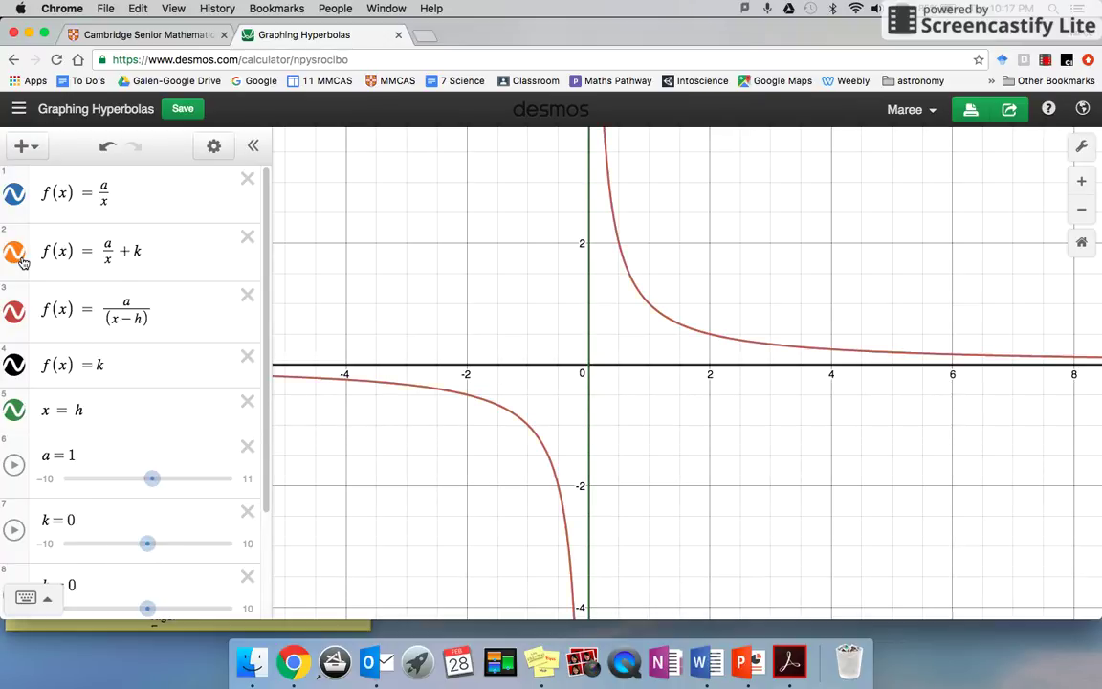
mouse_move(151, 553)
mouse_down()
mouse_move(130, 547)
mouse_move(165, 548)
mouse_move(123, 546)
mouse_move(146, 545)
mouse_up()
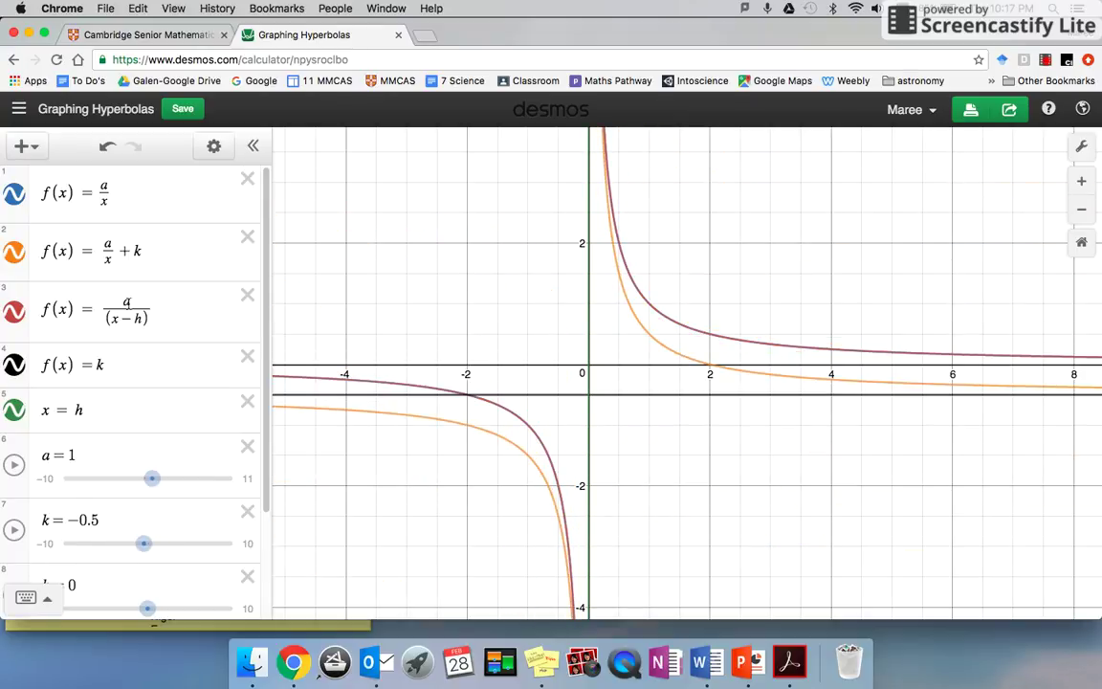
mouse_move(147, 609)
mouse_down()
mouse_move(130, 610)
mouse_move(164, 611)
mouse_up()
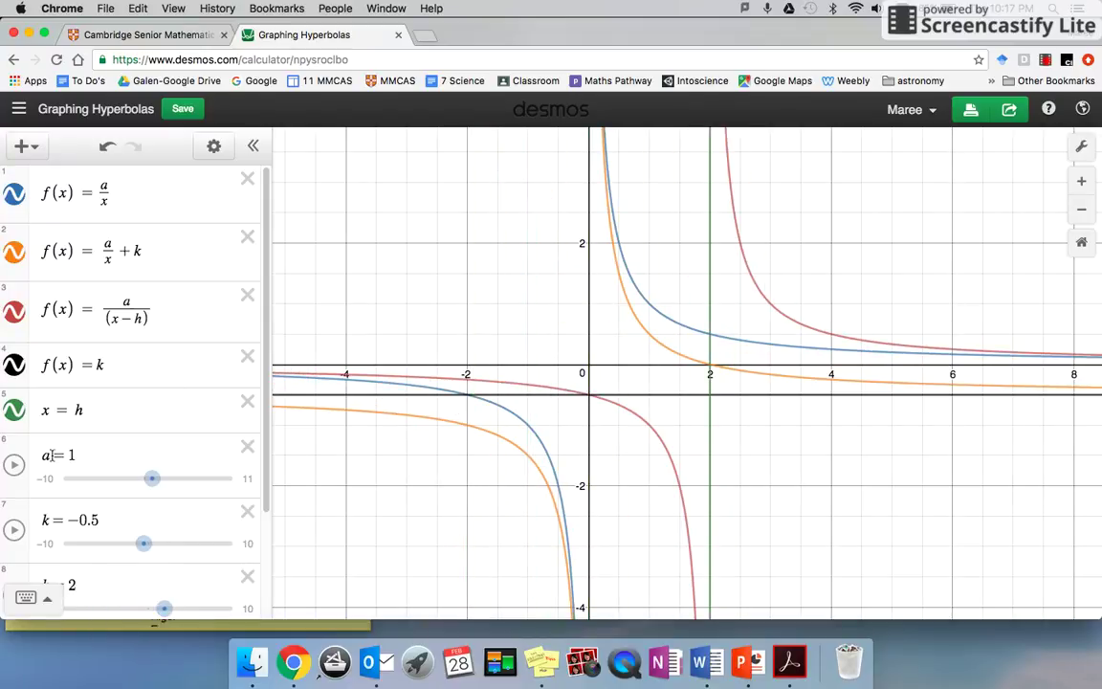
Animate the a, k and h sliders together.
scroll(153, 407, down, 5)
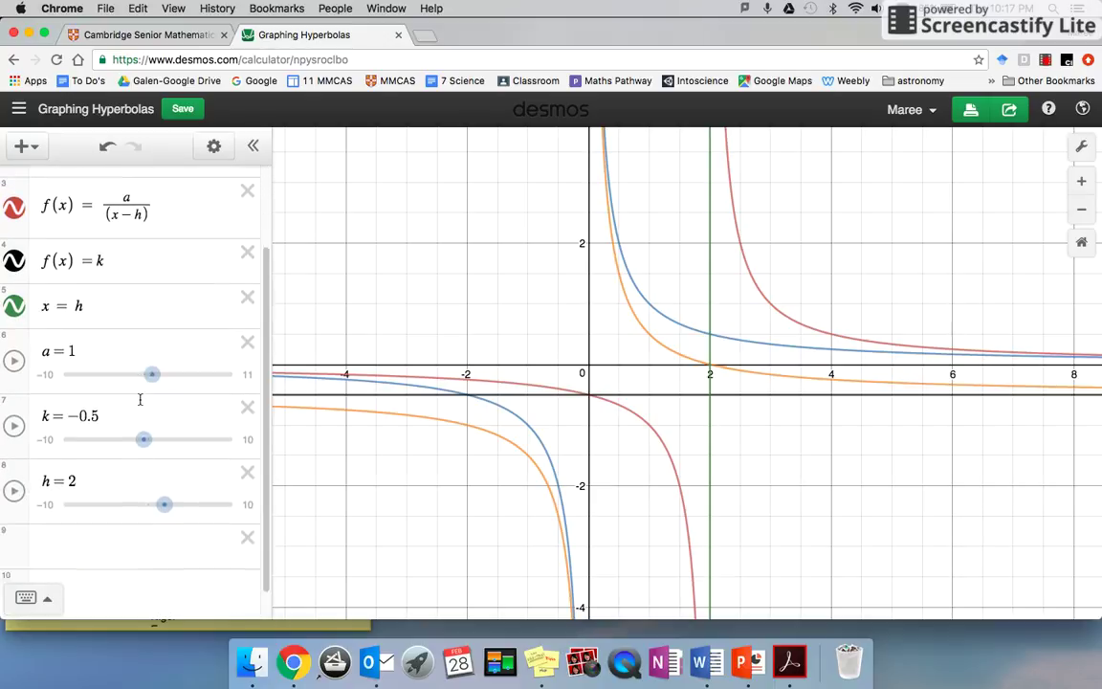
click(14, 342)
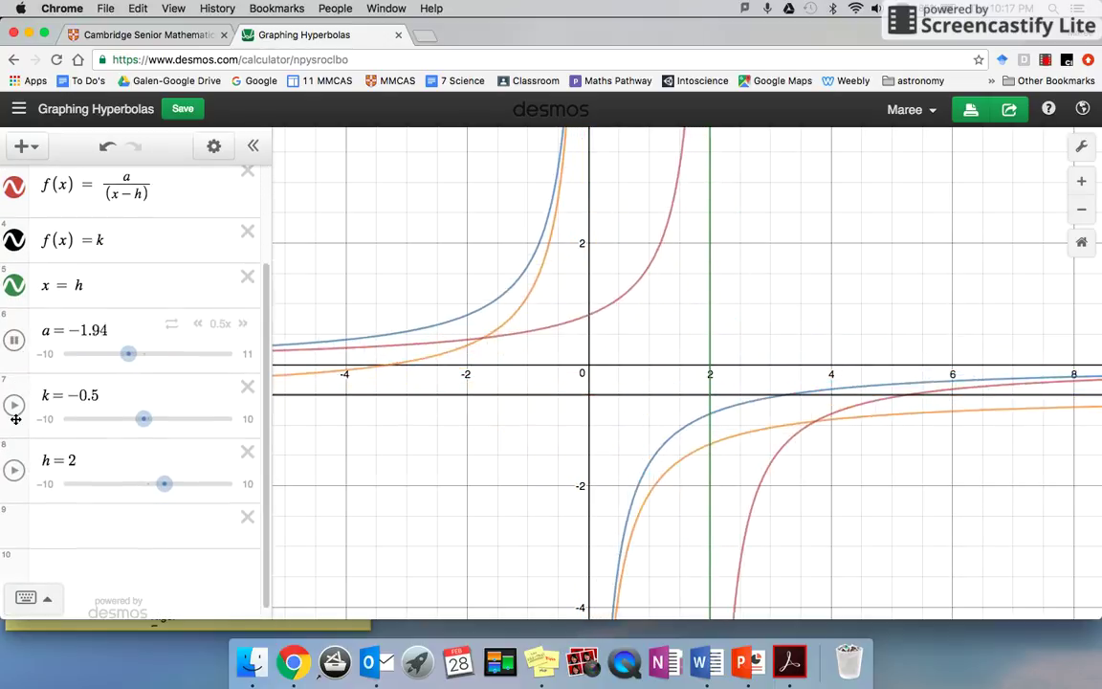
click(14, 407)
click(14, 470)
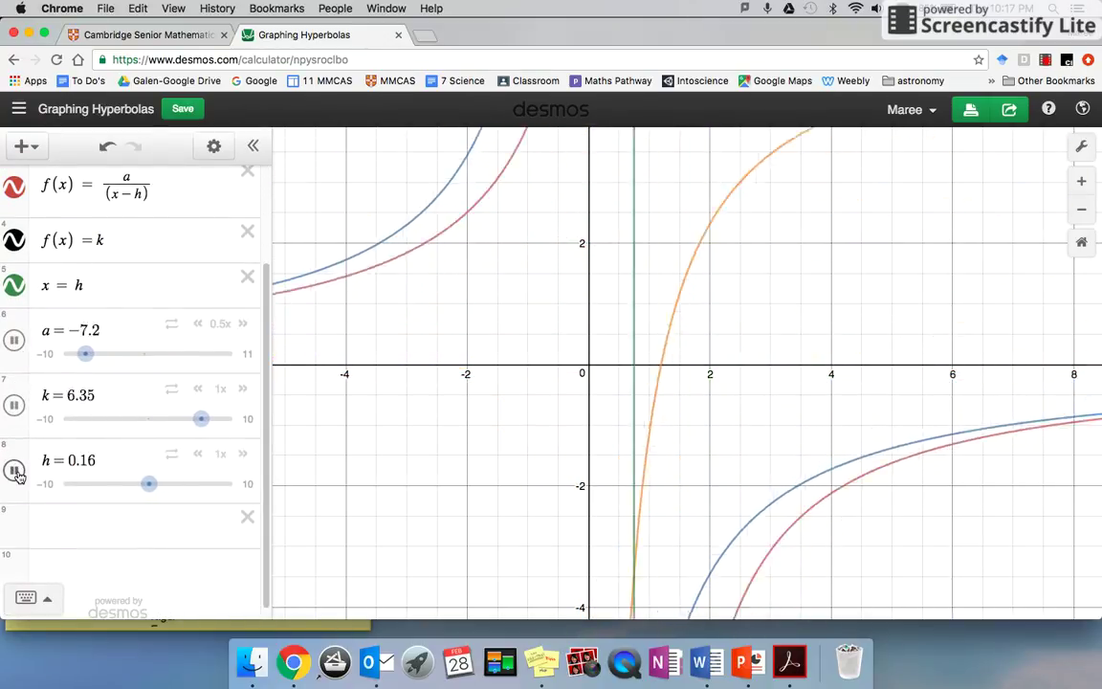